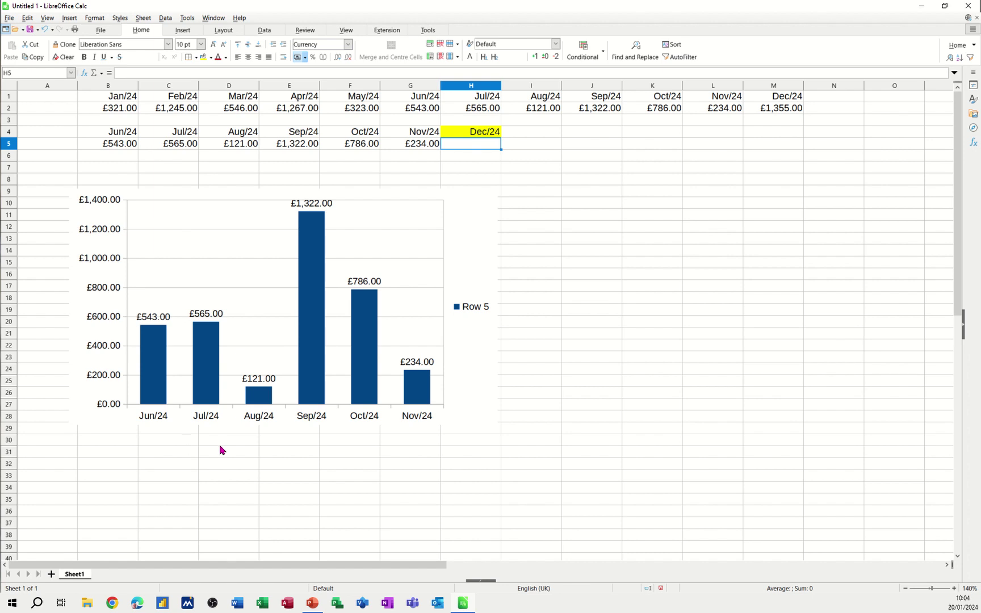
Enter Sep/24, then Oct/24, in trigger cell H4 so the chart shows Apr/24–Sep/24
left_click(479, 135)
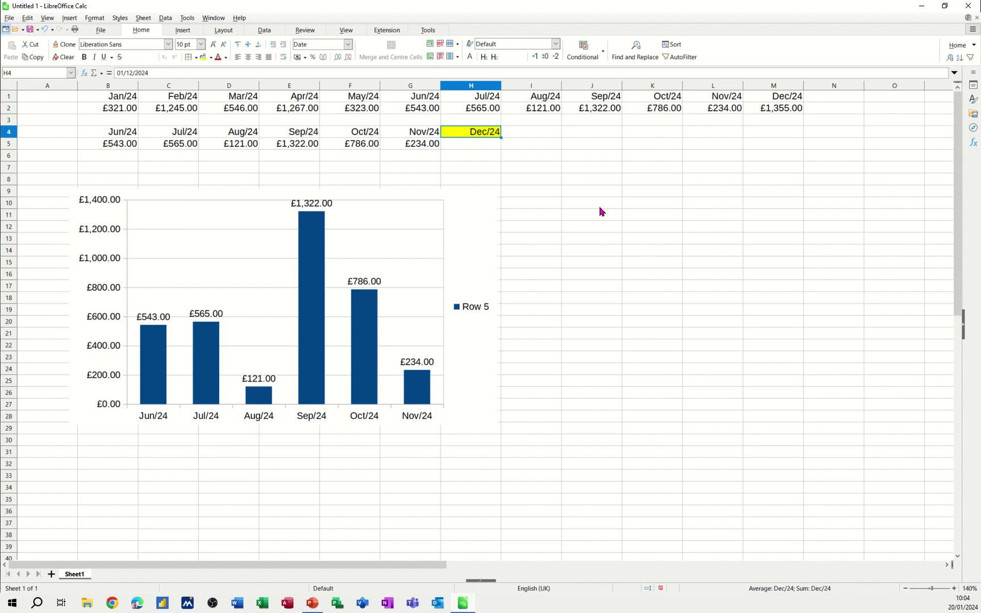
type("sep/")
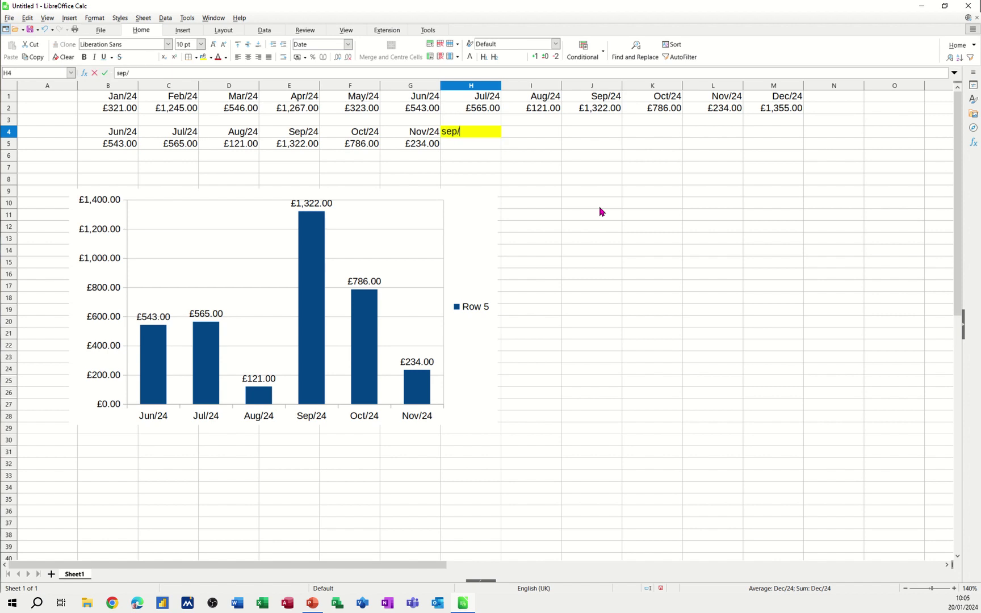
type("24")
key("Return")
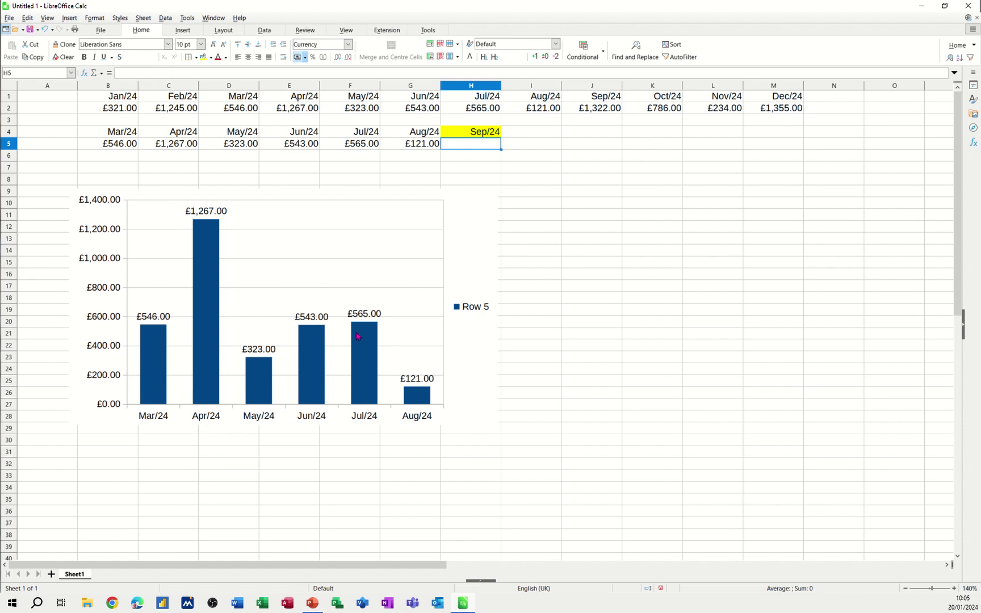
left_click(463, 131)
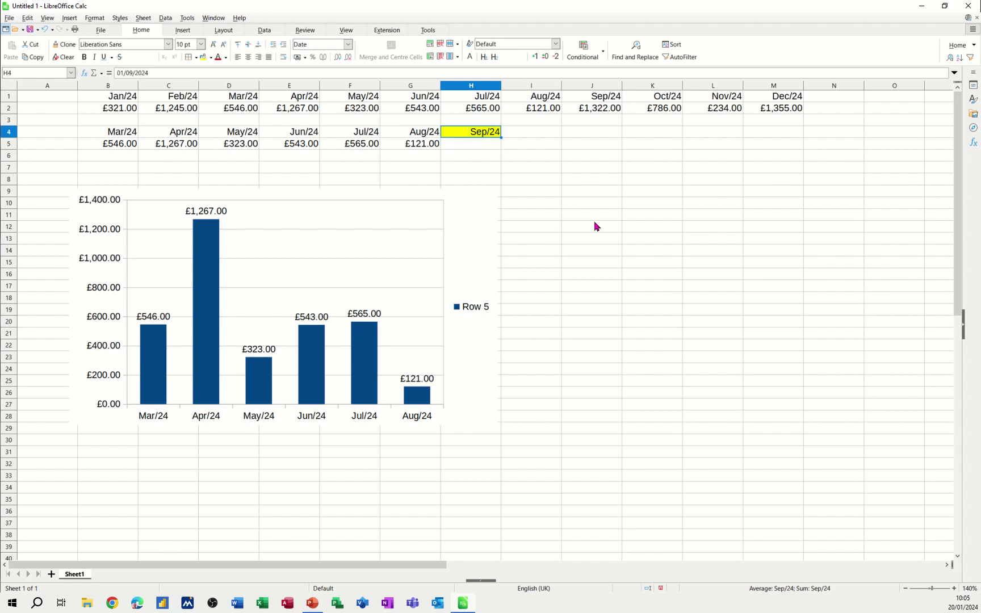
type("oct/")
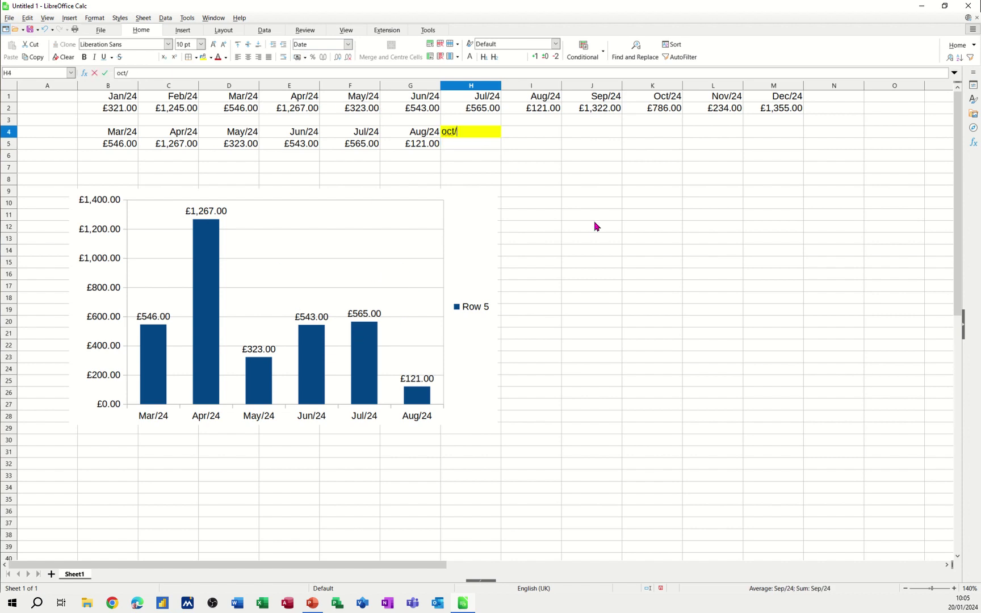
type("24")
key("Return")
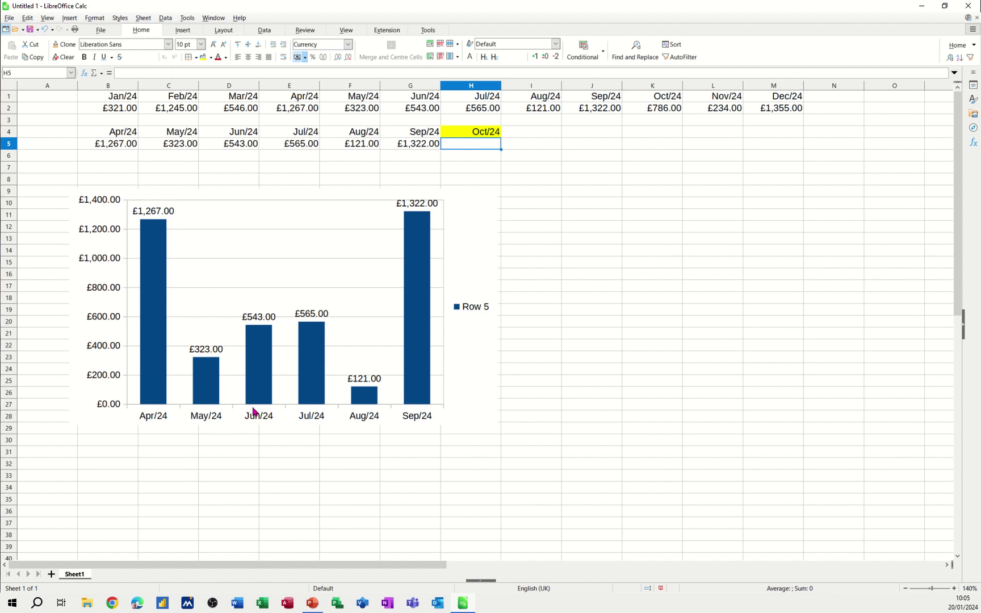
Add Sheet2, enter 1/1/24 and 1/2/24 in B1:C1, and fill the monthly dates to M1
left_click(51, 574)
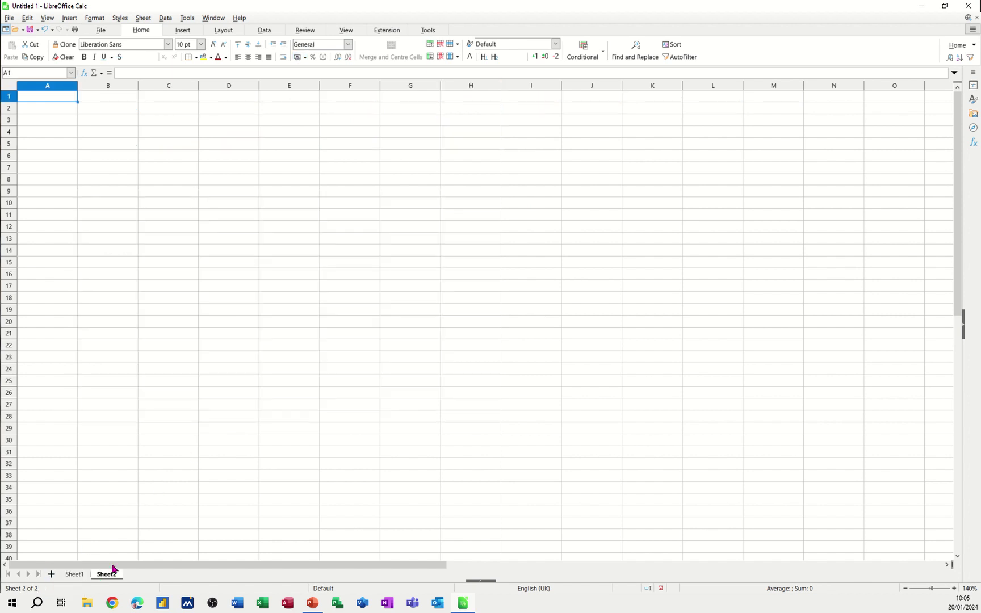
left_click(102, 97)
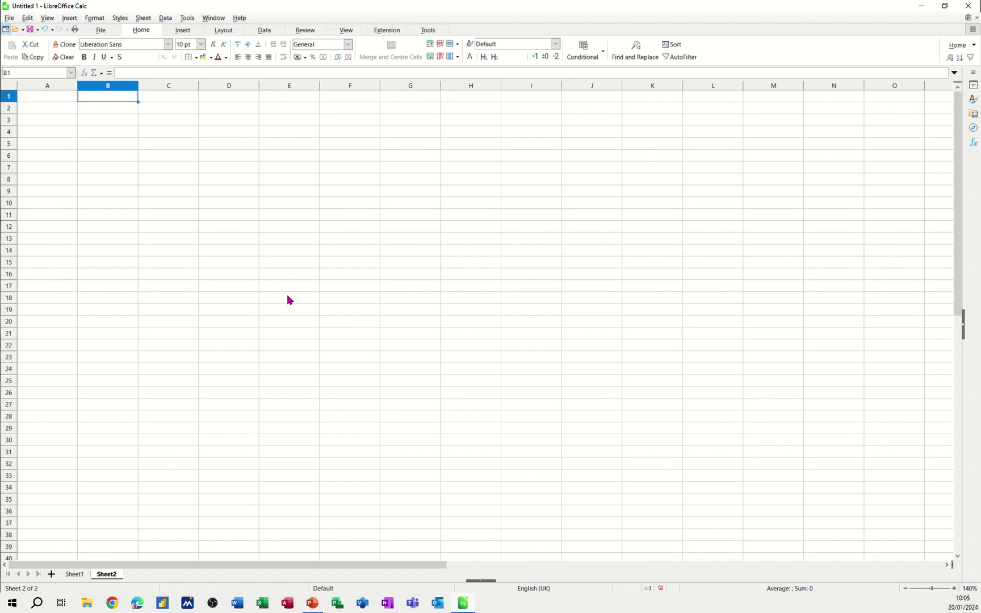
type("1/1/24")
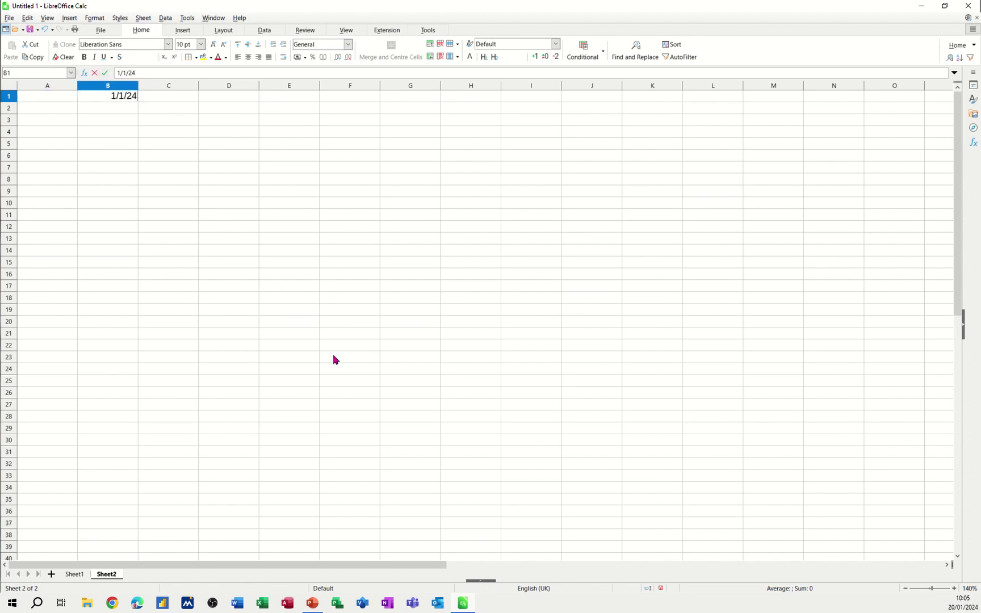
key("Tab")
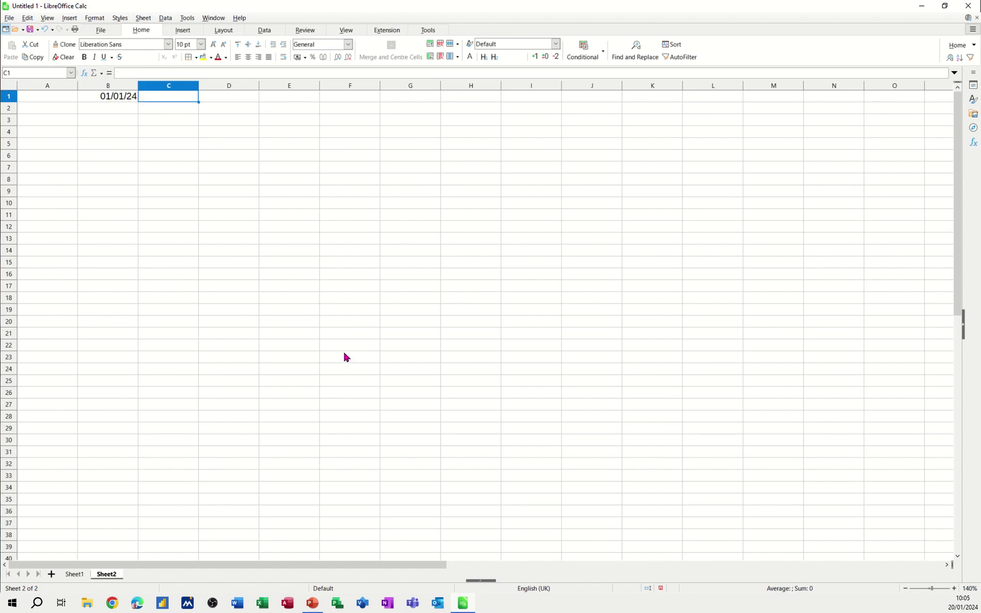
type("1/2/24")
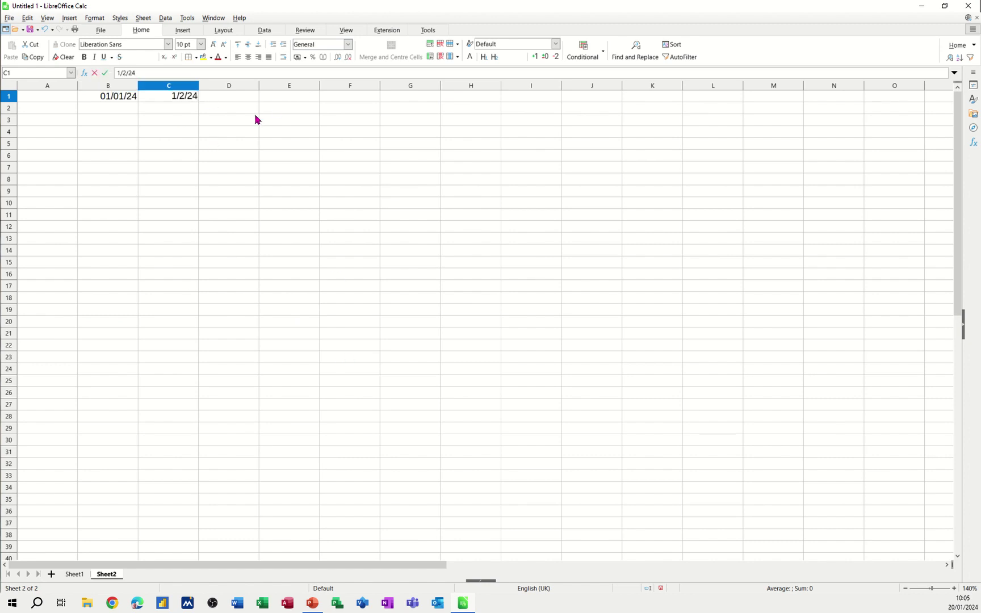
left_click(206, 108)
left_click(107, 102)
left_click_drag(107, 103, 796, 101)
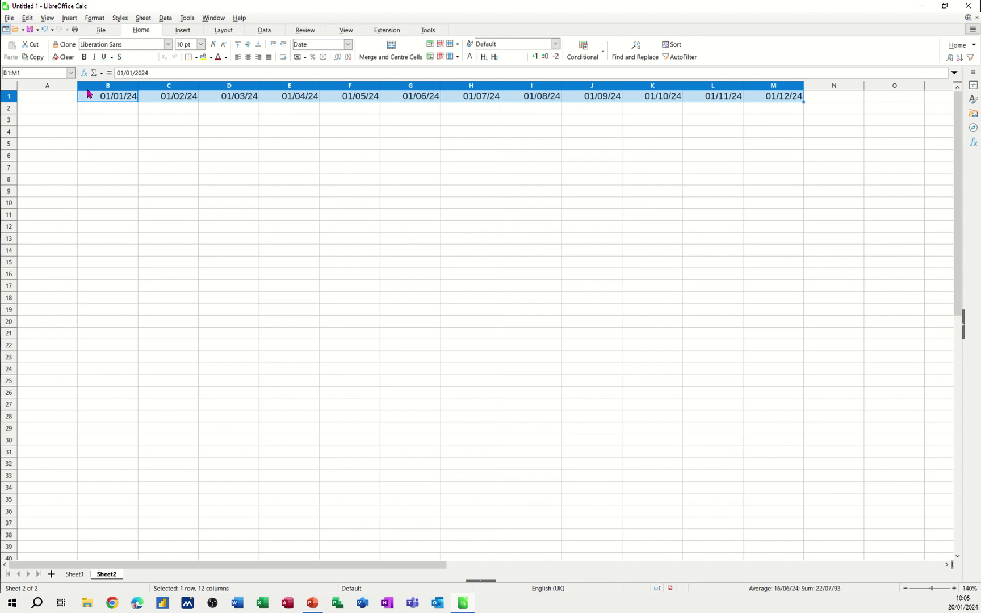
Apply the custom format code mmm/yy to the row 1 dates
right_click(116, 99)
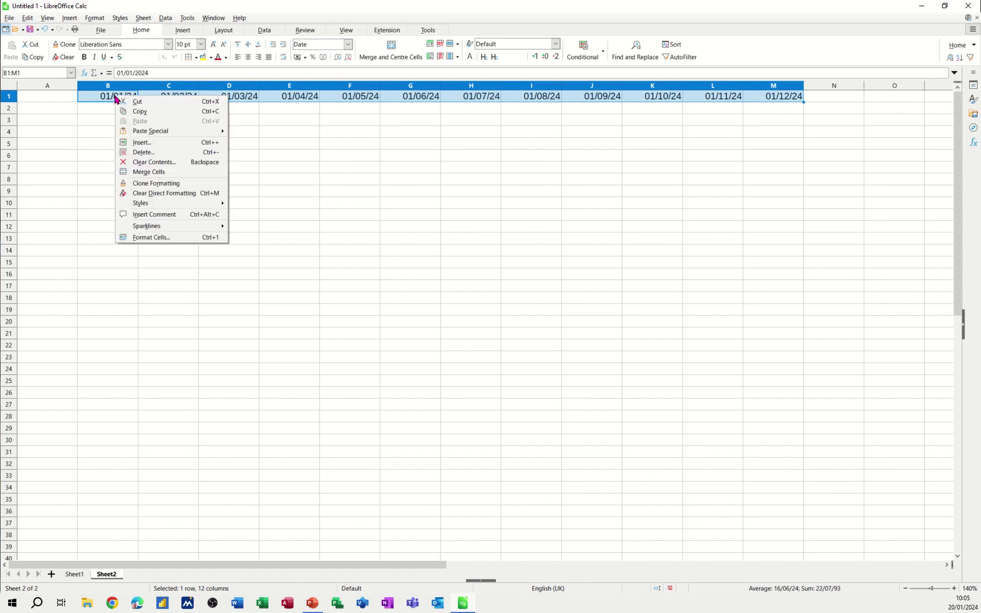
left_click(151, 238)
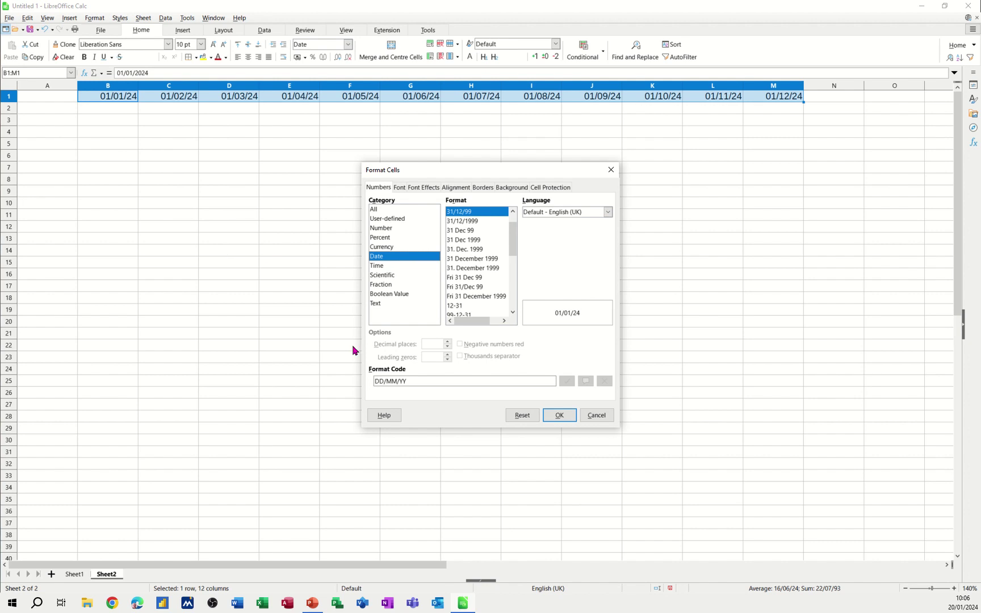
left_click(421, 381)
key("BackSpace")
key("BackSpace")
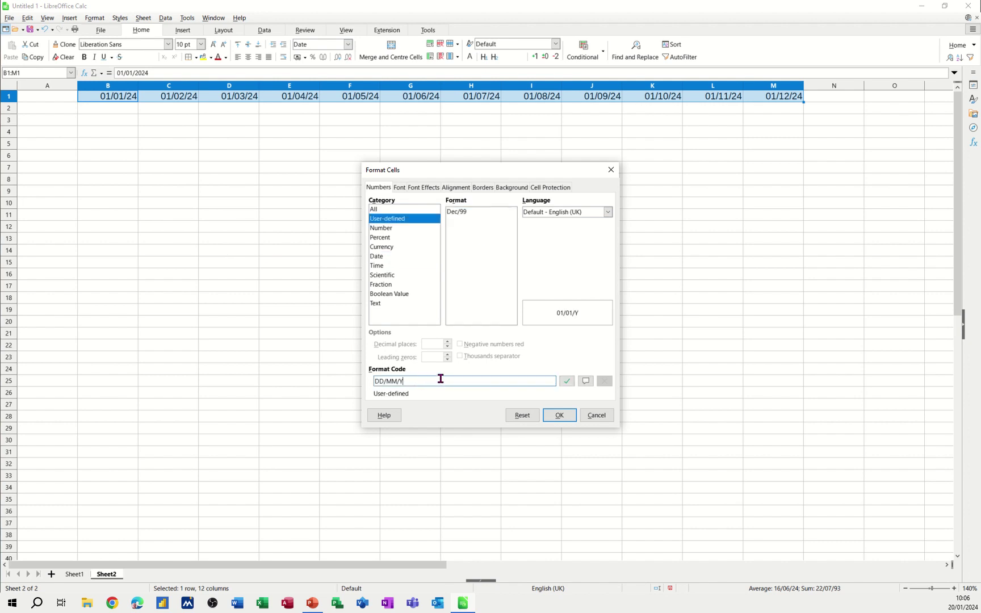
key("BackSpace")
key("BackSpace")
key("BackSpace")
key("BackSpace")
key("BackSpace")
key("BackSpace")
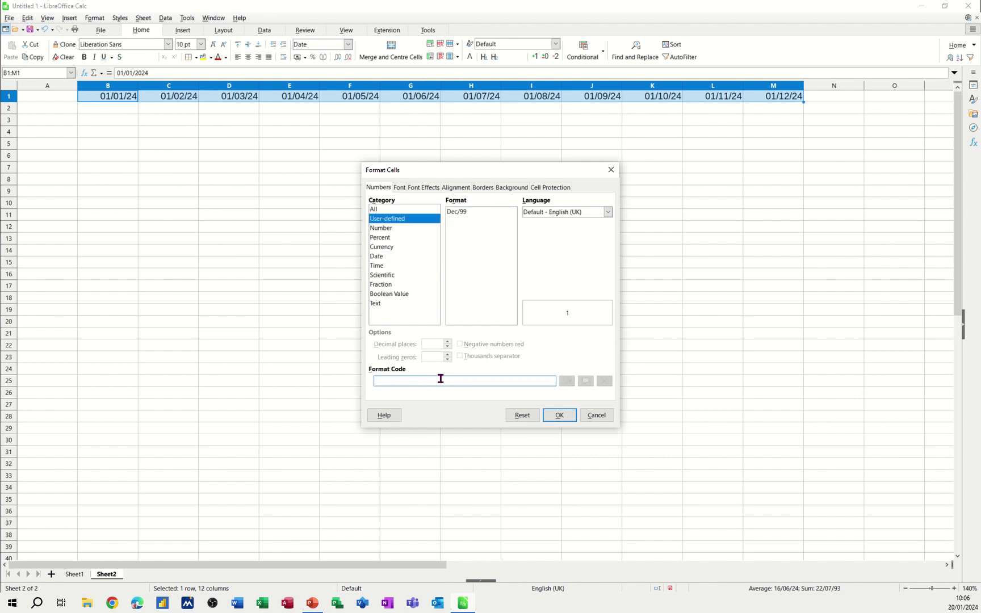
type("mmm")
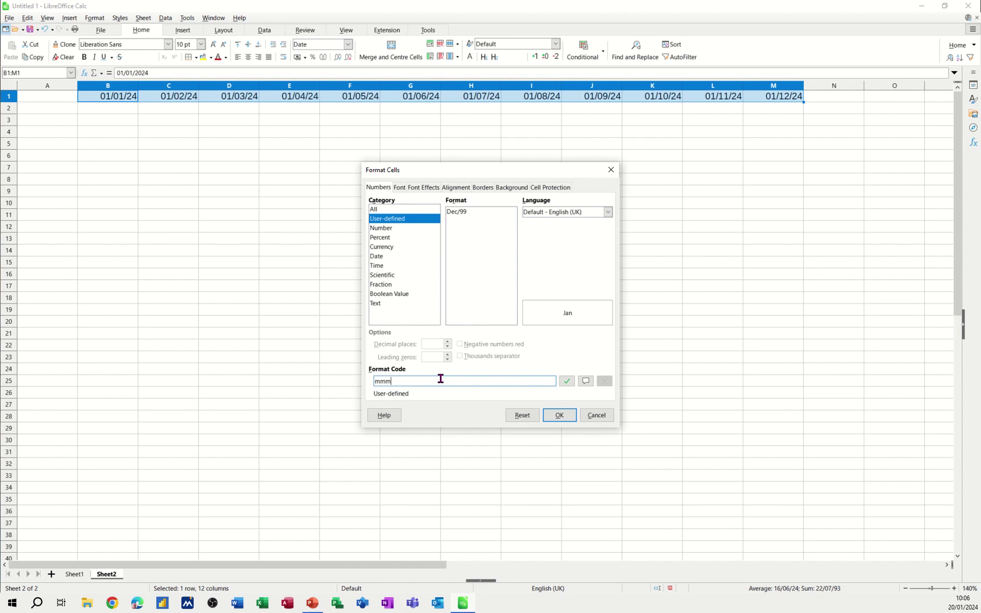
type("/yy")
key("Return")
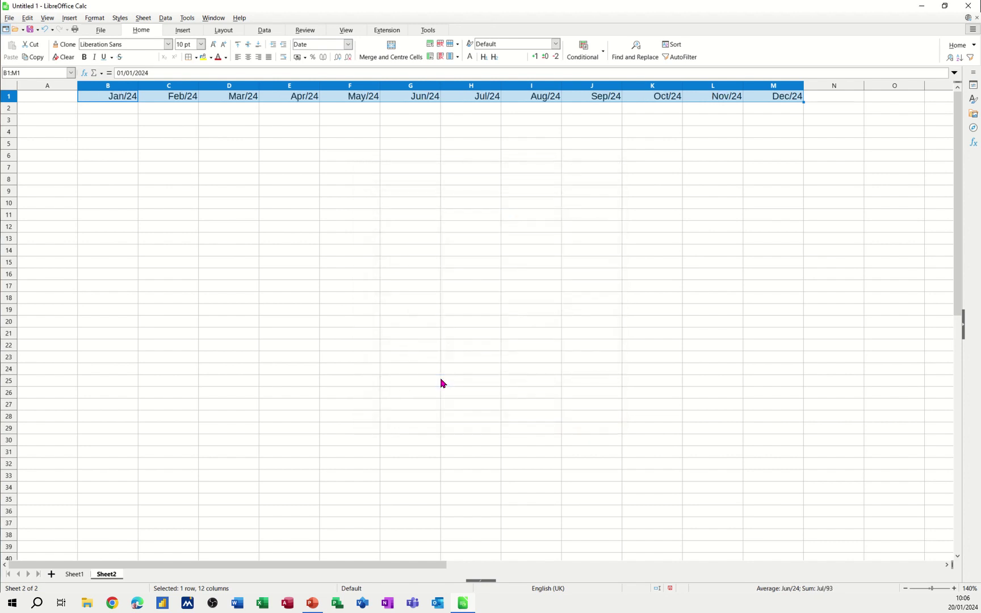
Check the month headers from Nov/24 back to May/24
left_click(730, 98)
left_click(668, 98)
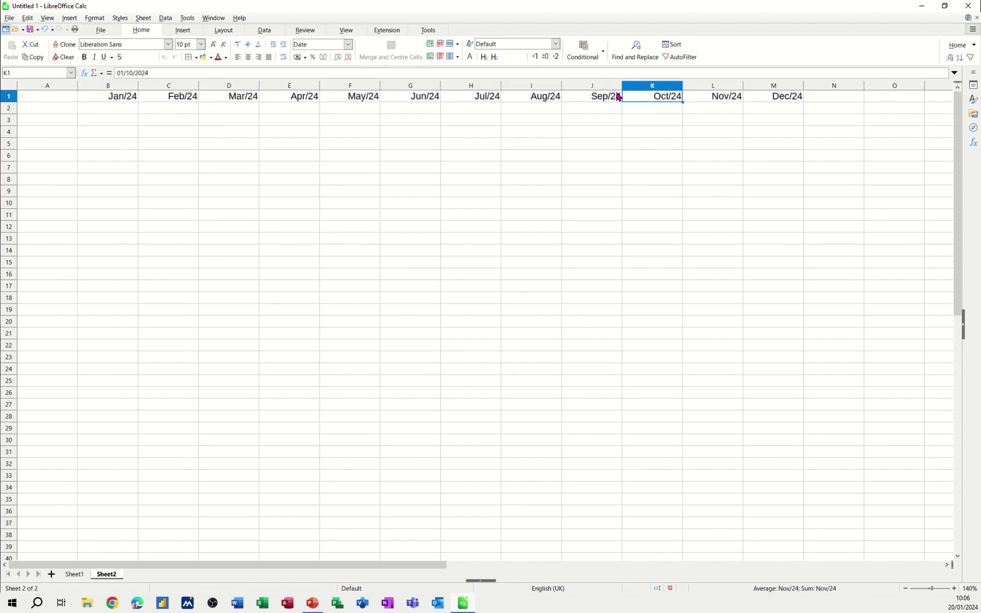
left_click(601, 96)
left_click(539, 103)
left_click(475, 98)
left_click(409, 100)
left_click(353, 102)
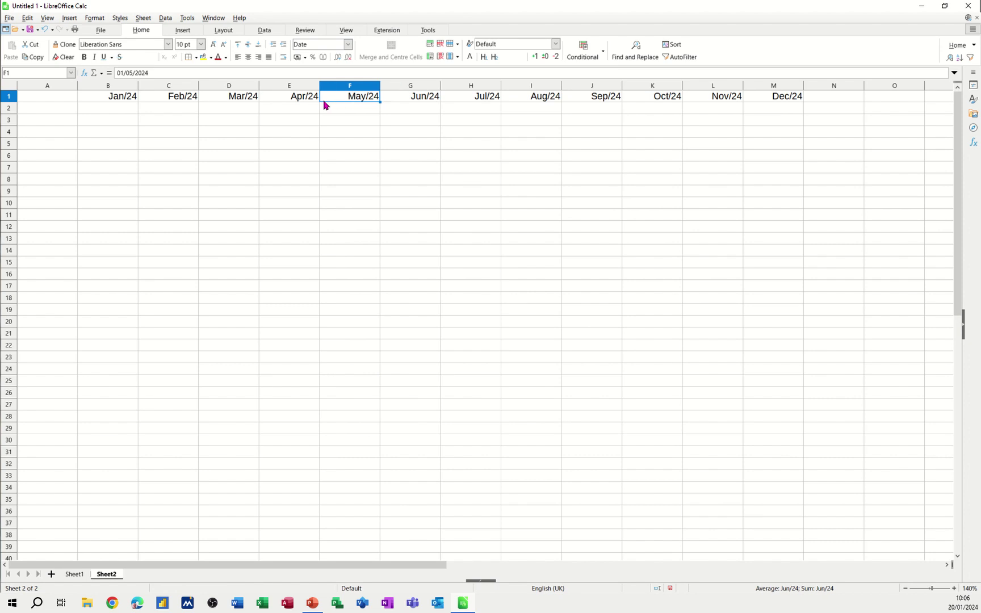
Enter 1234 and 1256 in B2:C2 and extend the sales series to M2
left_click(122, 107)
type("1234")
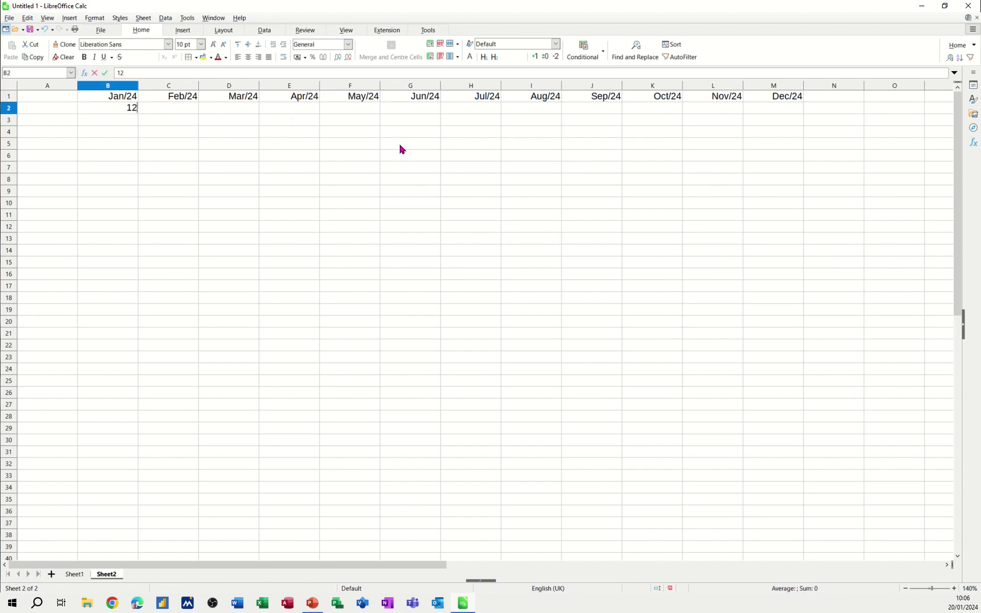
left_click(164, 110)
type("1256")
left_click(252, 120)
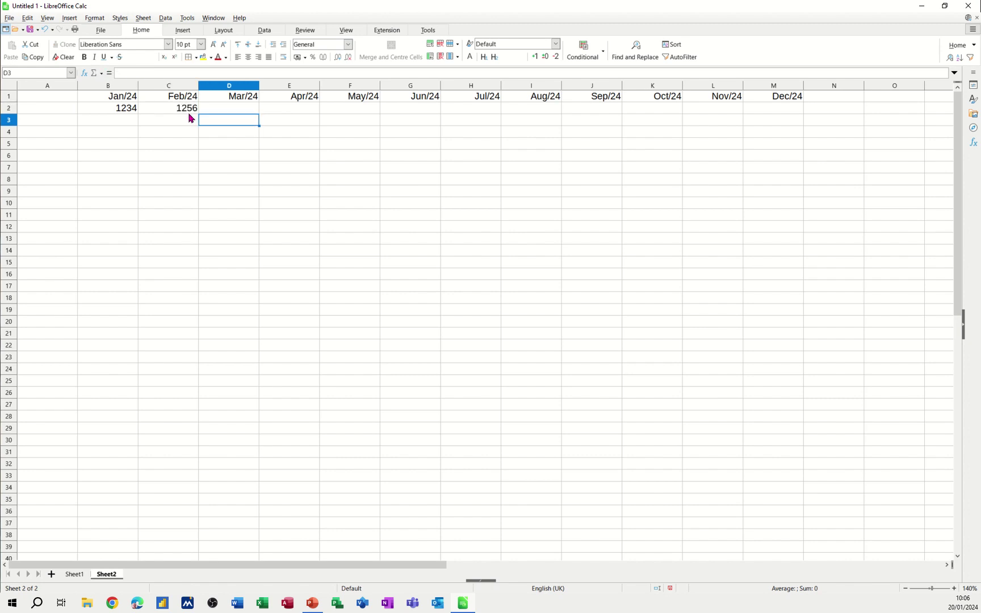
left_click_drag(129, 108, 167, 108)
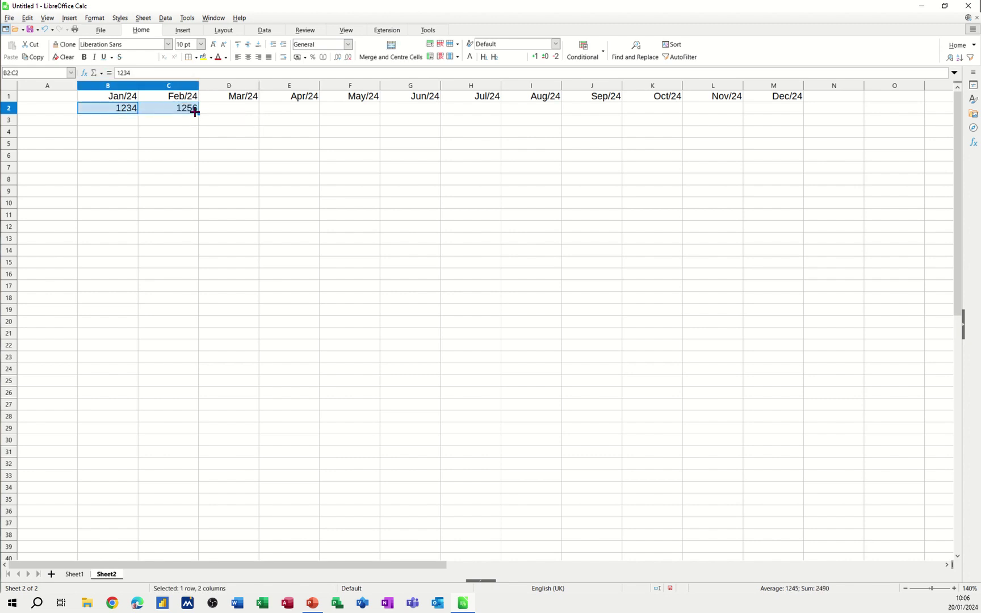
left_click_drag(232, 111, 757, 132)
Overwrite the Jul/24 figure with 456, Apr/24 with 546 and Sep/24 with 657
left_click(461, 113)
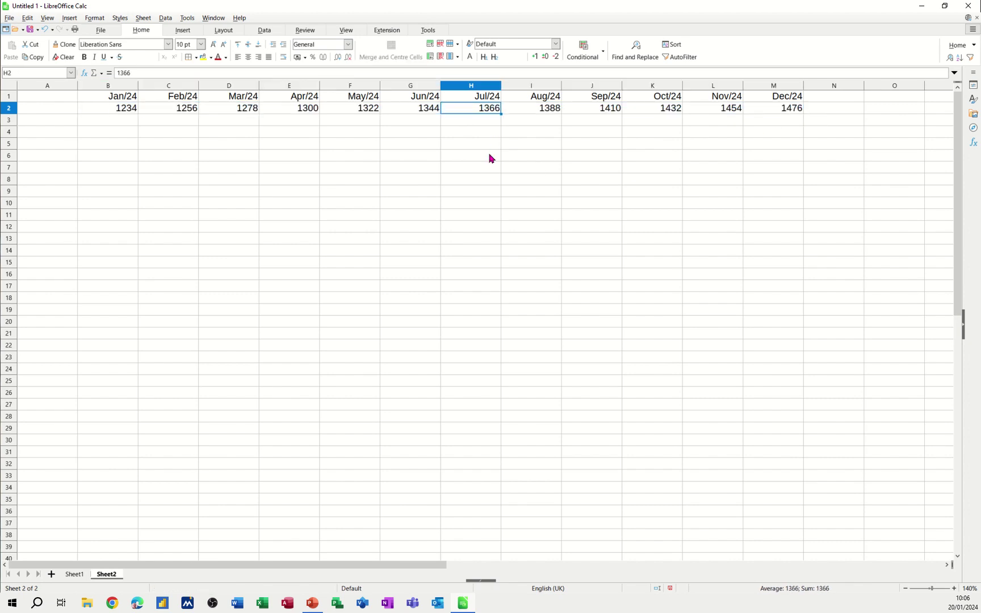
type("456")
left_click(314, 111)
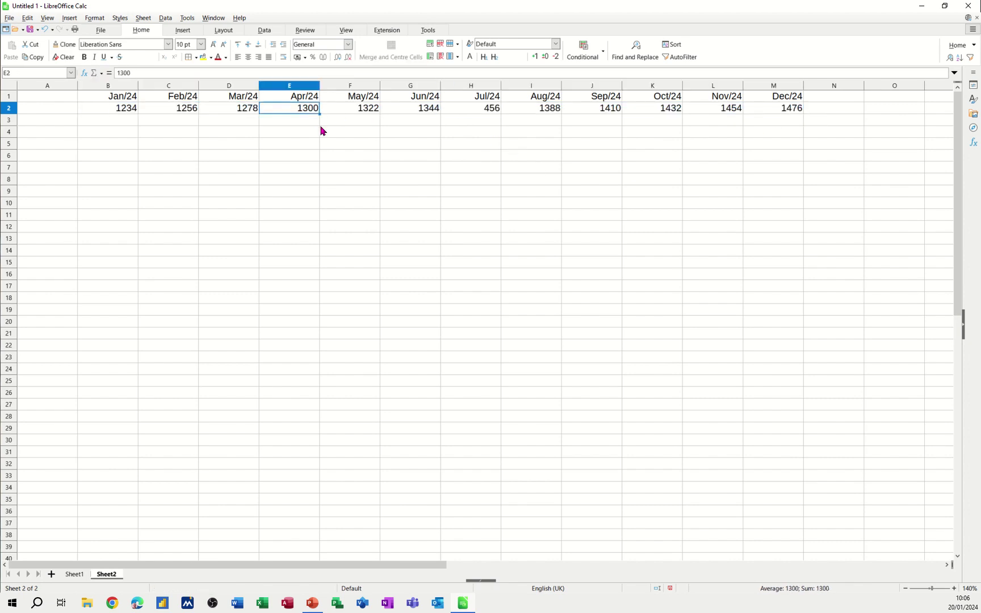
type("546")
left_click(602, 110)
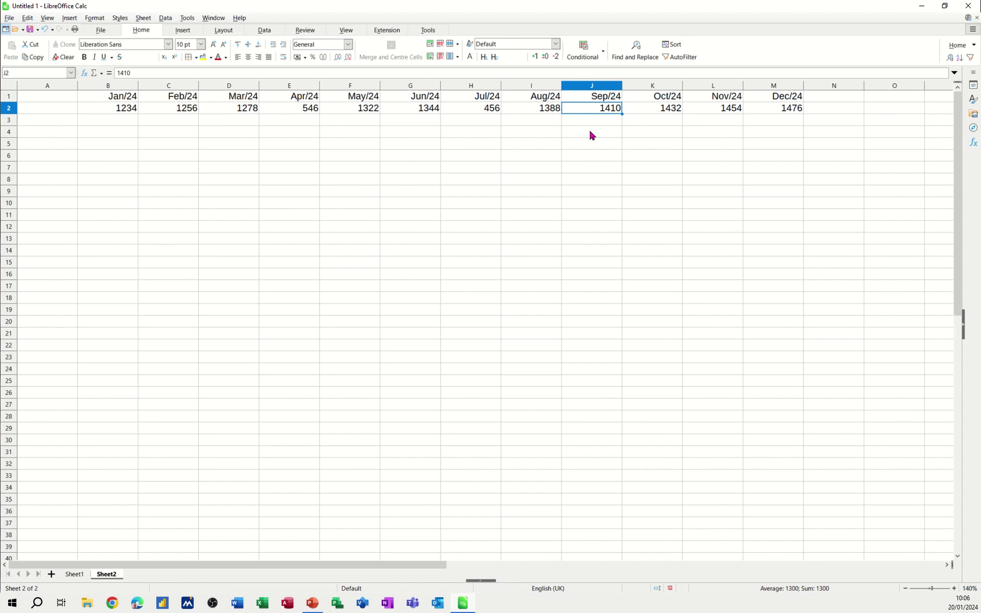
type("657")
left_click(459, 156)
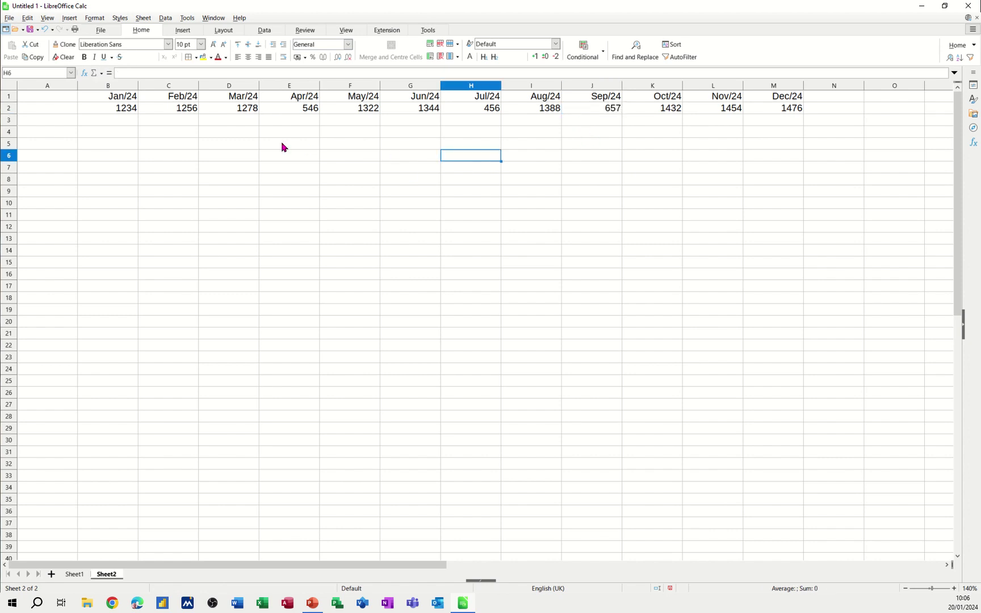
Format sales row 2 as currency
left_click(15, 113)
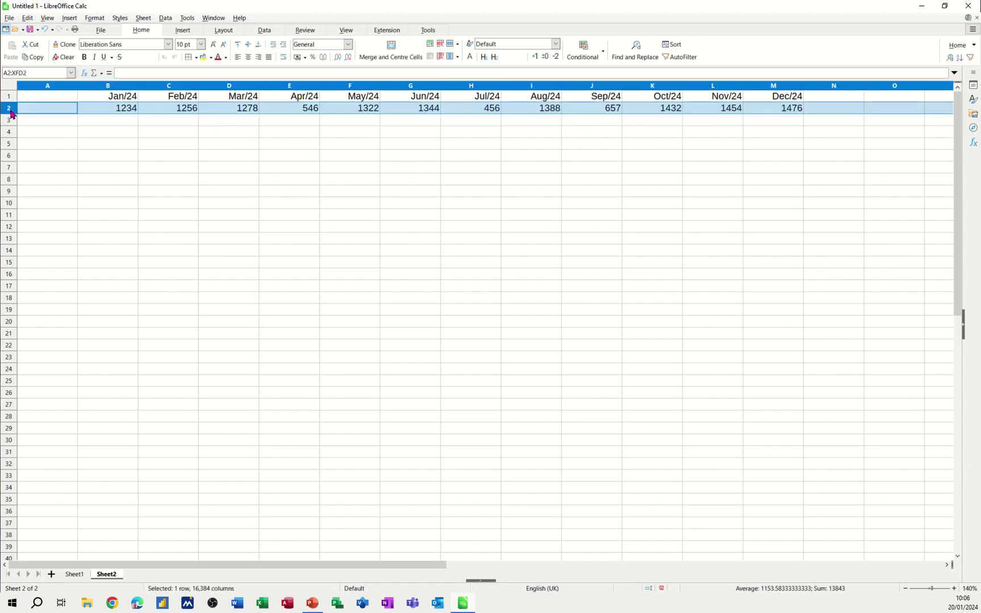
left_click(297, 57)
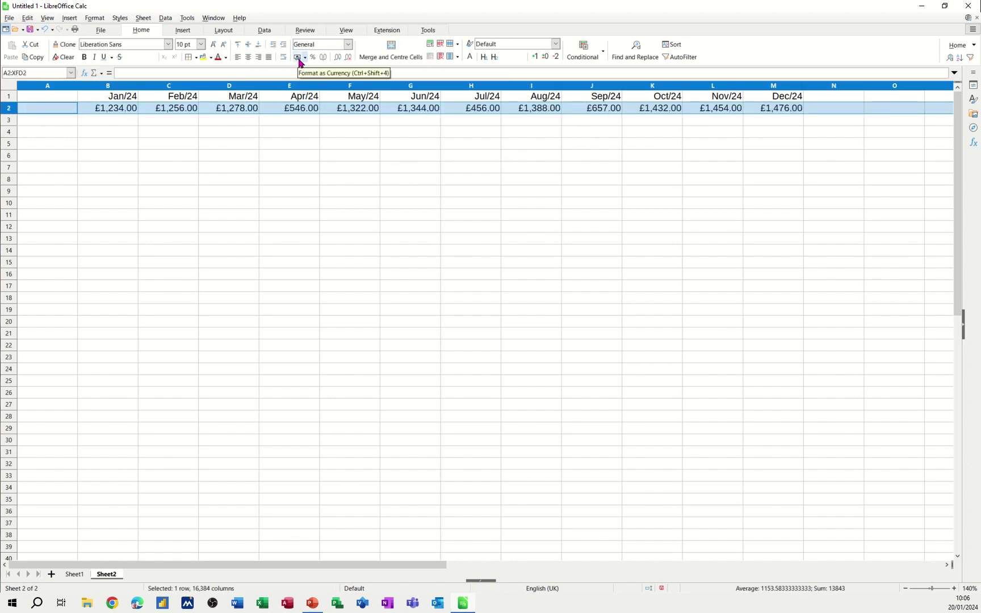
left_click(215, 123)
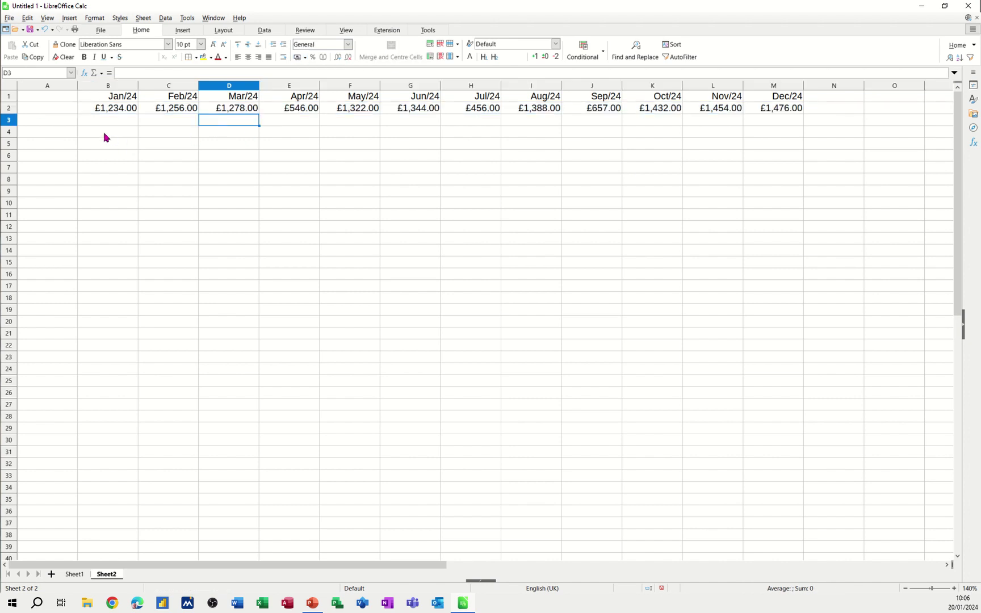
Give H4 a yellow background and enter Dec/24 as the trigger date
left_click(99, 135)
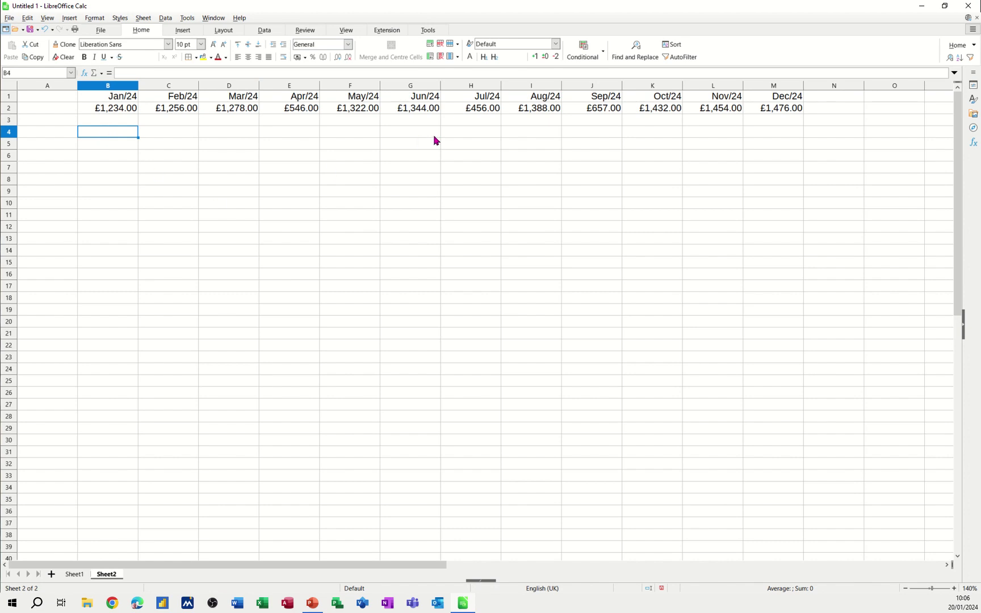
left_click(477, 136)
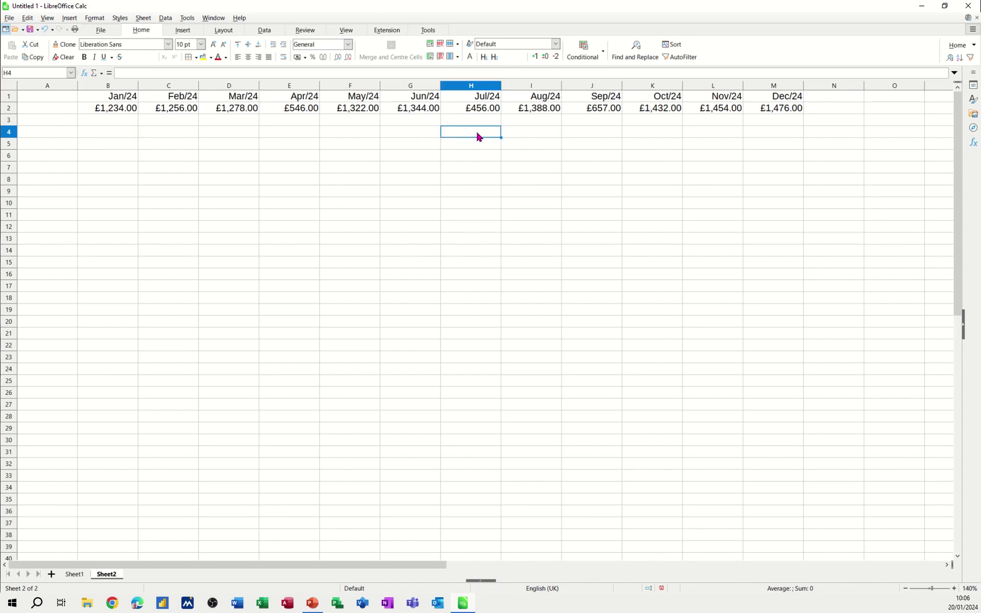
left_click(203, 57)
type("Dec/24")
key("Return")
Enter =eomonth(H4,-1) in G4 to get the previous month's end date
left_click(411, 138)
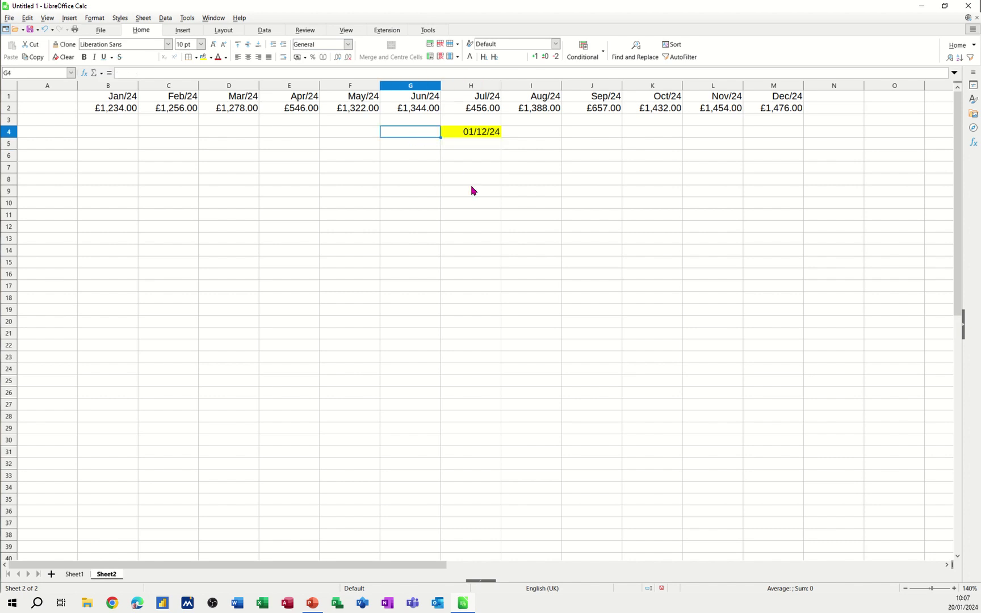
type("=eomo")
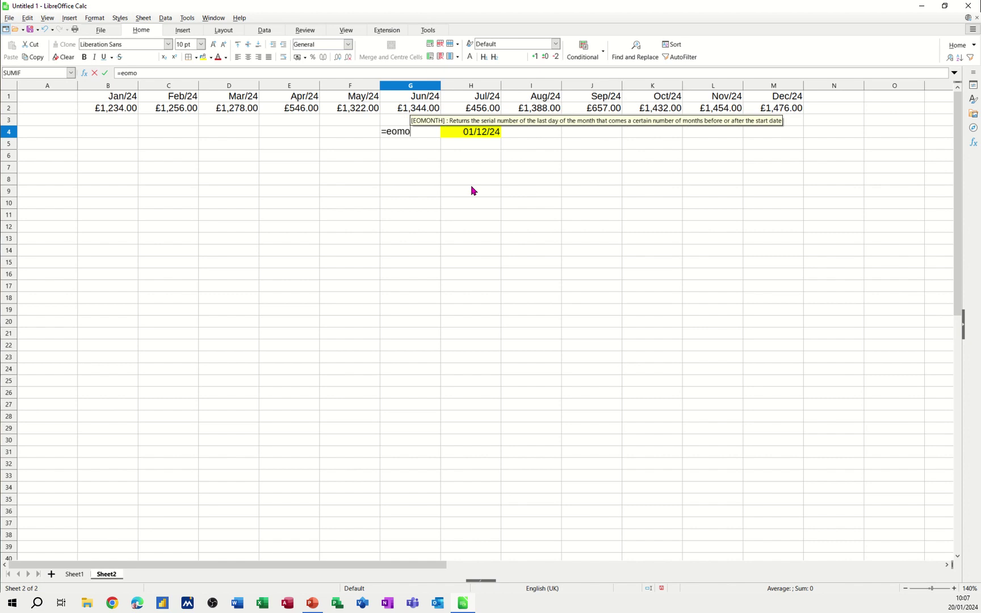
type("nth(")
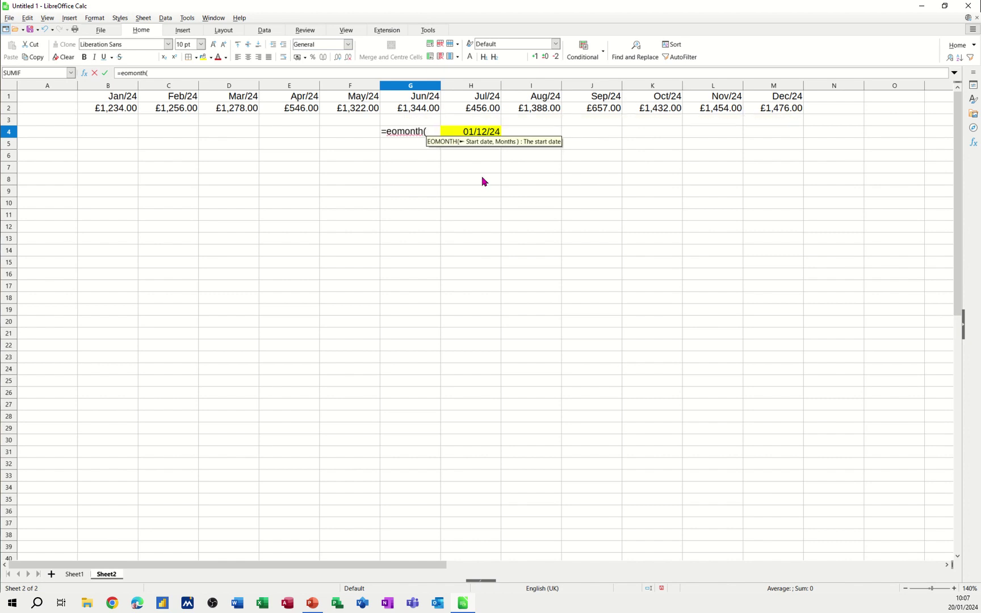
left_click(476, 136)
type(",")
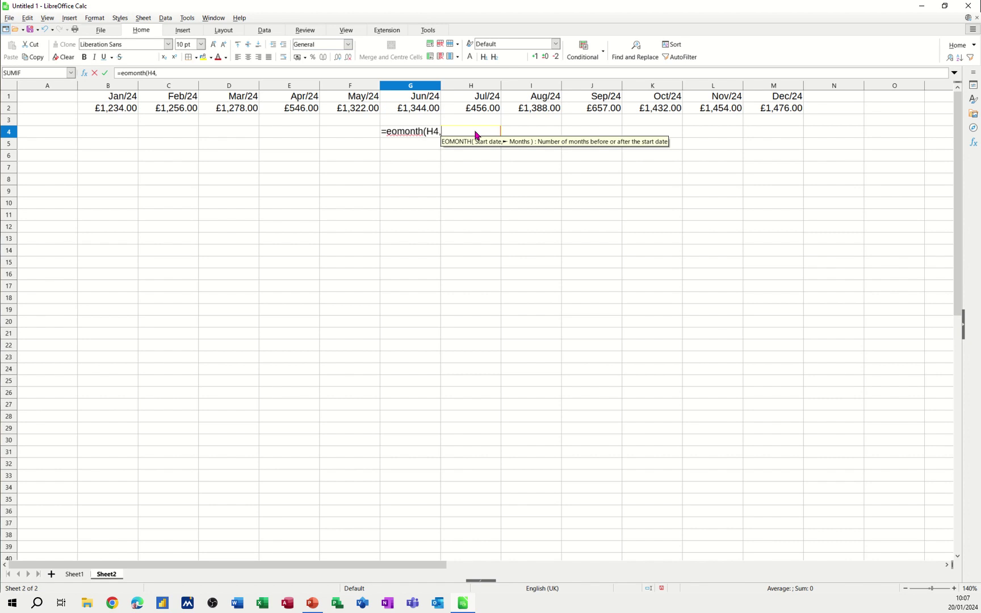
type("-1)")
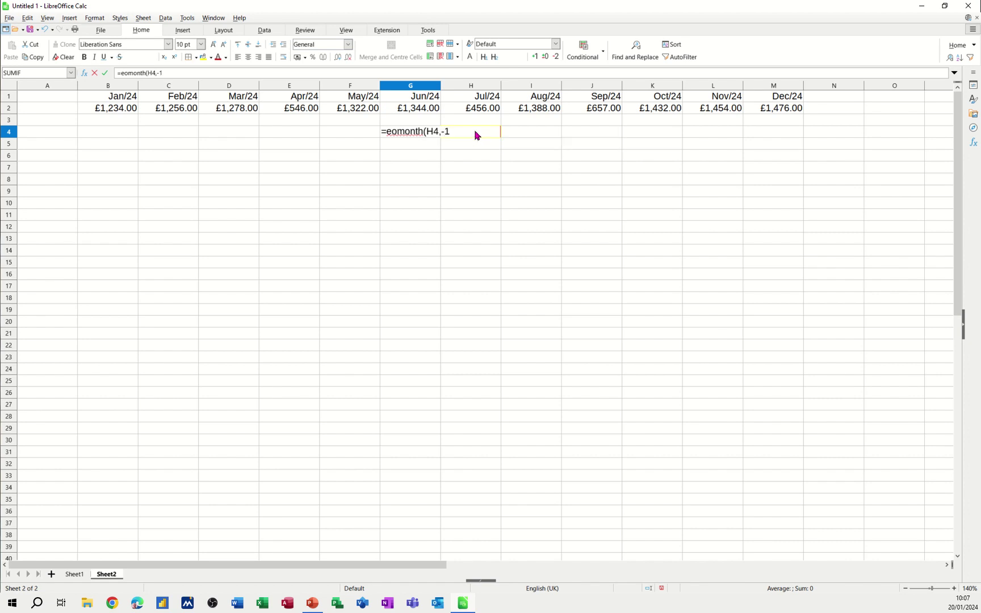
left_click(105, 72)
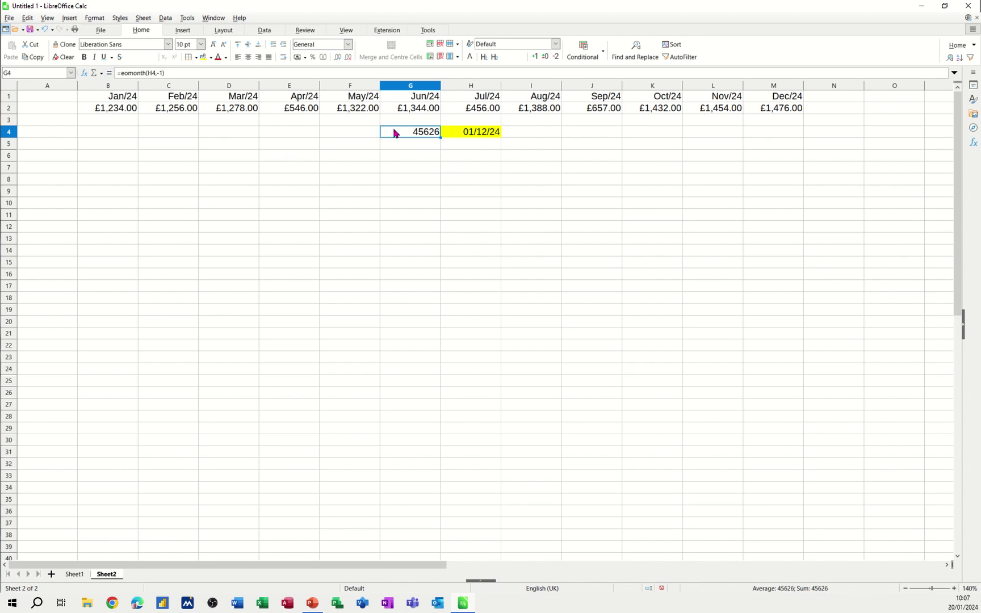
Format G4 as a date with code mmm/yy and copy its formula left across B4:F4
left_click(348, 45)
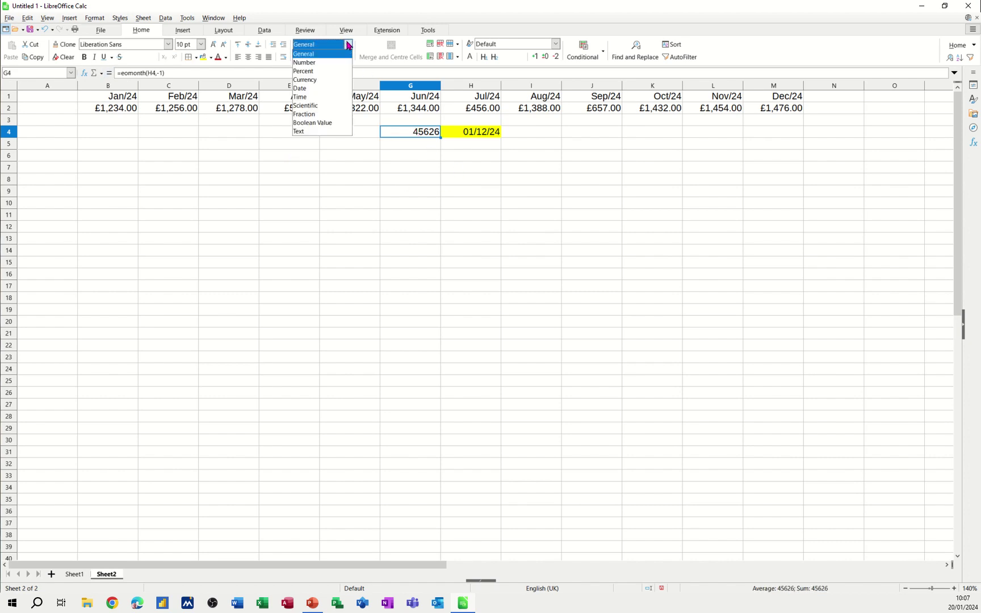
left_click(321, 89)
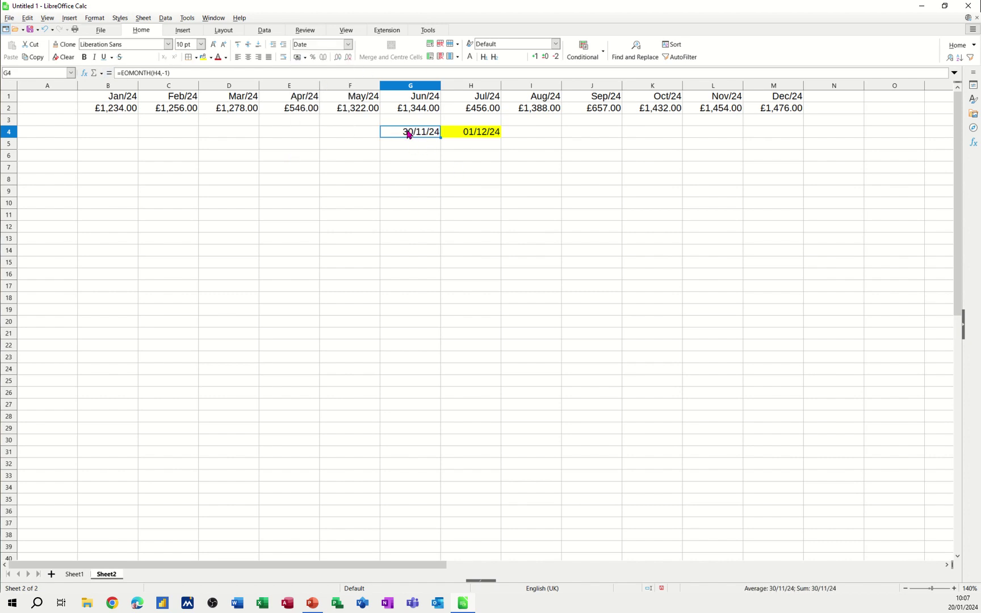
right_click(407, 134)
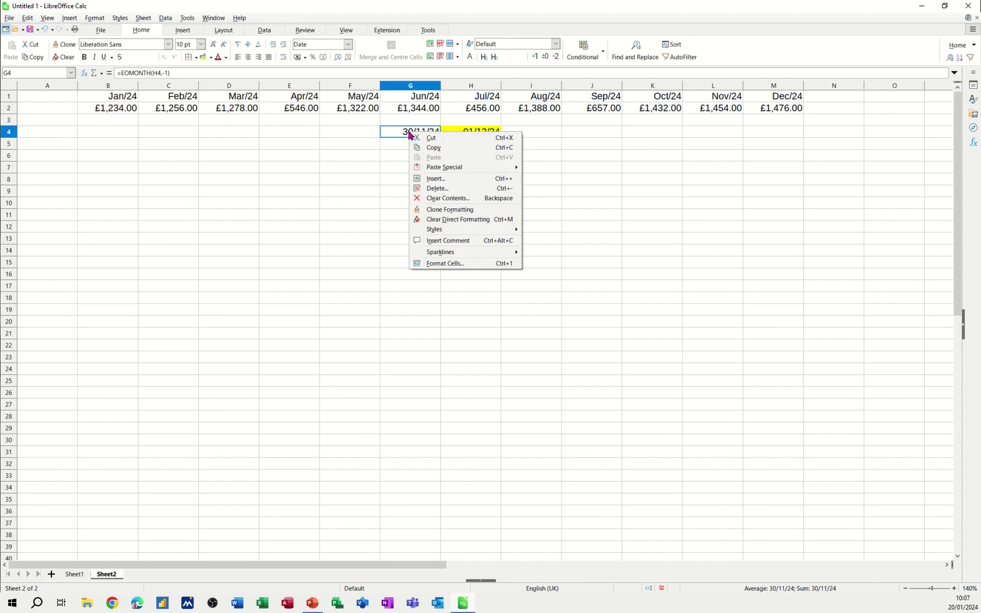
left_click(430, 267)
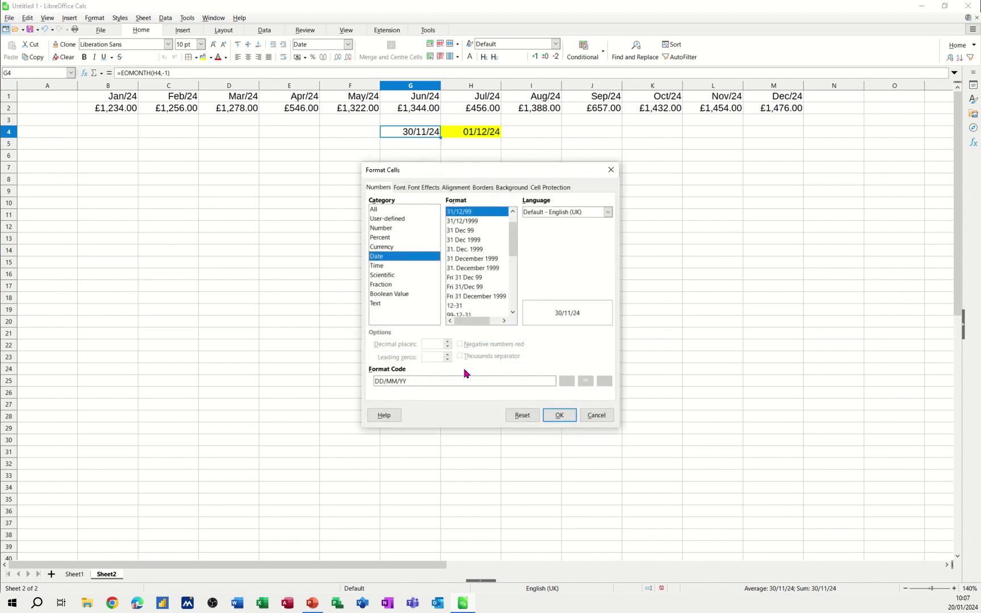
left_click_drag(434, 379, 361, 355)
type("mmm/")
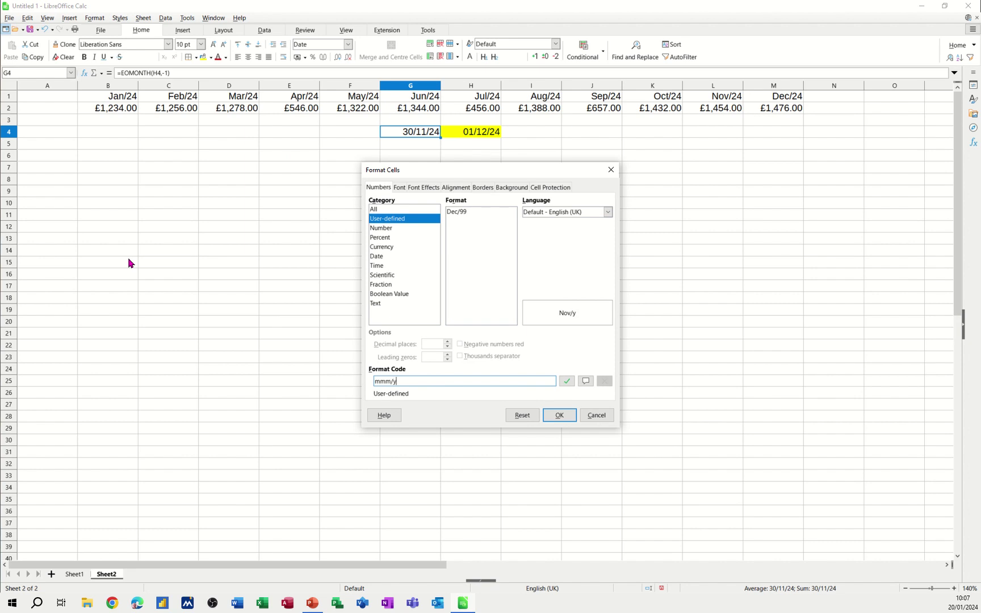
type("yy")
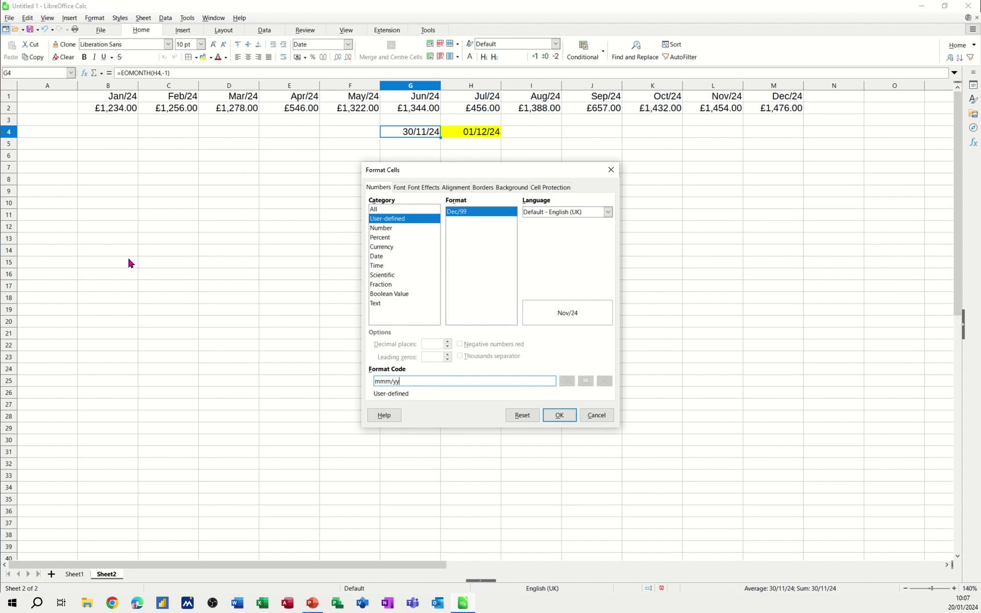
left_click(554, 414)
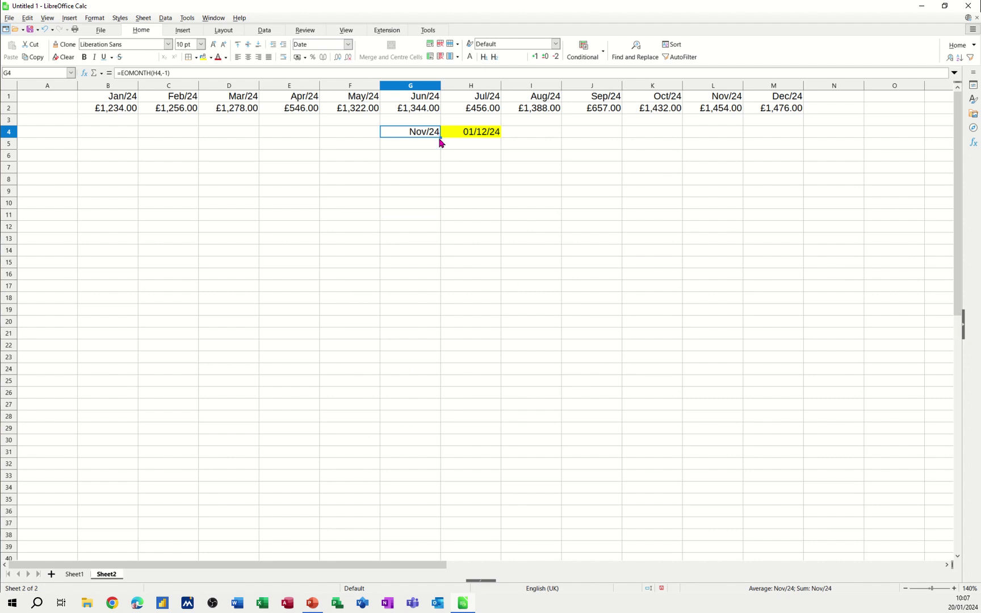
left_click_drag(439, 138, 135, 137)
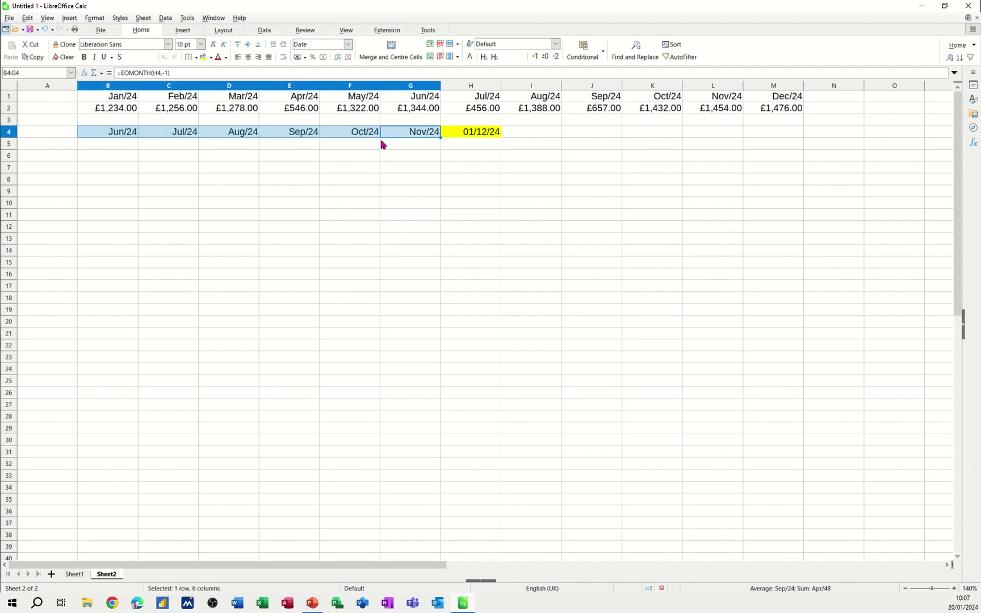
Apply the mmm/yy format code to trigger cell H4 so it shows Dec/24
left_click(467, 139)
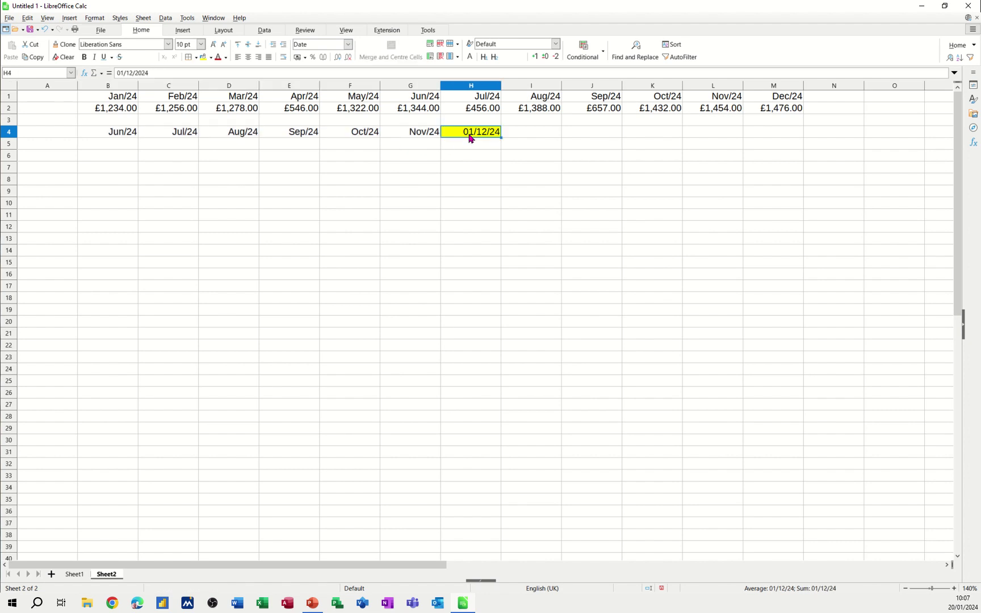
right_click(468, 136)
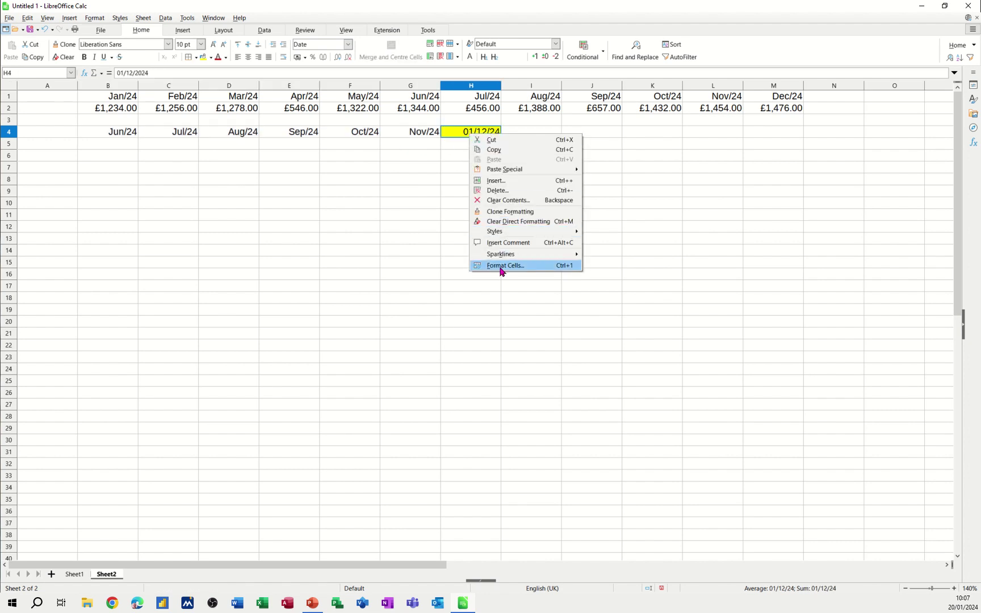
left_click(503, 265)
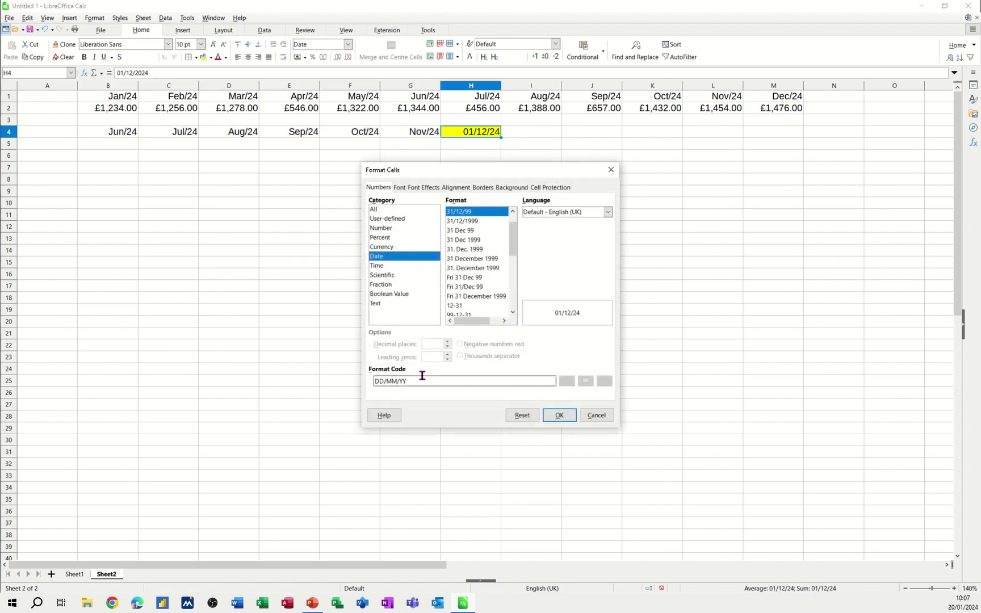
left_click_drag(407, 381, 335, 379)
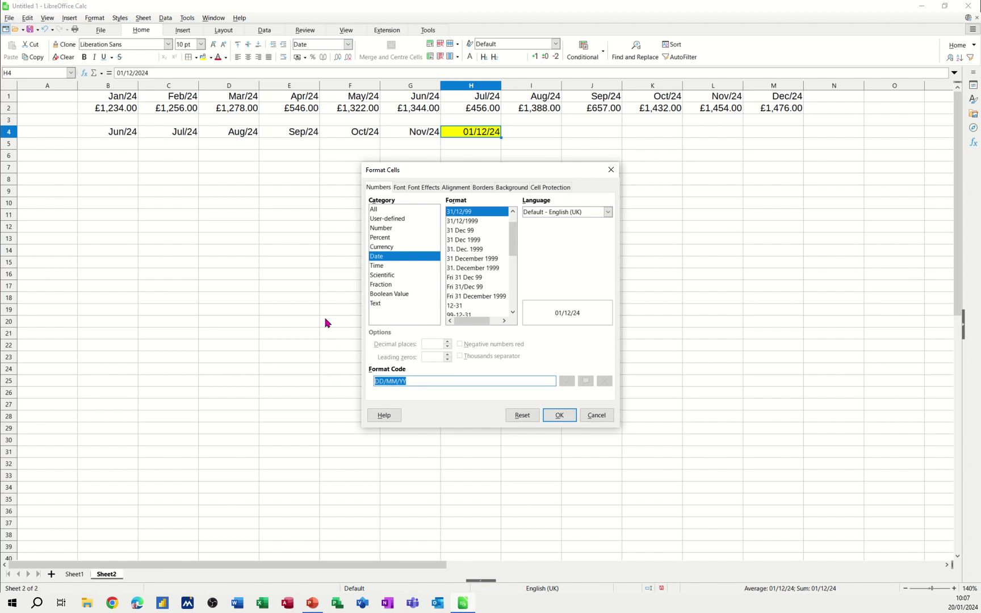
type("mmm")
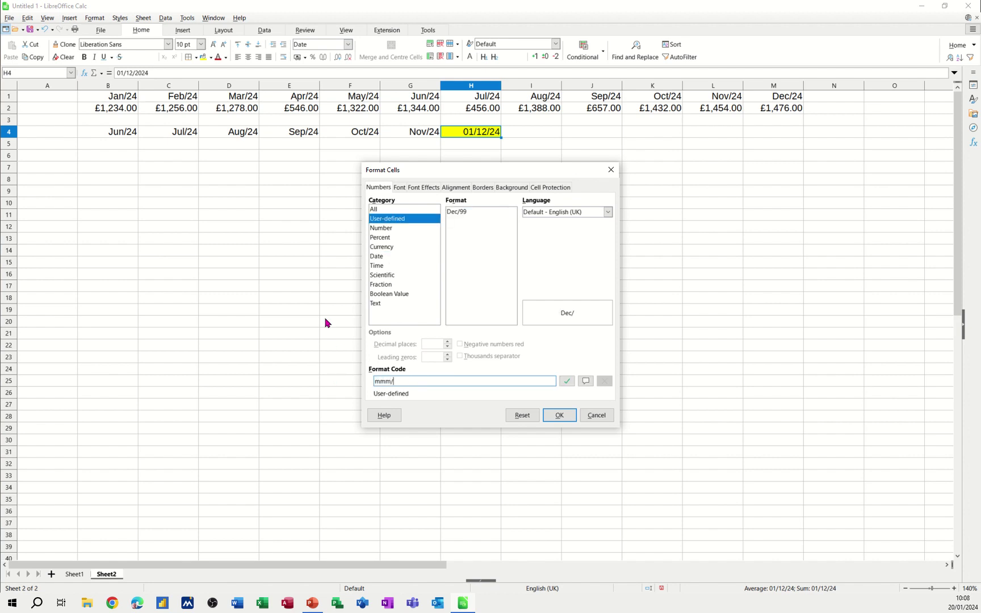
type("/yy")
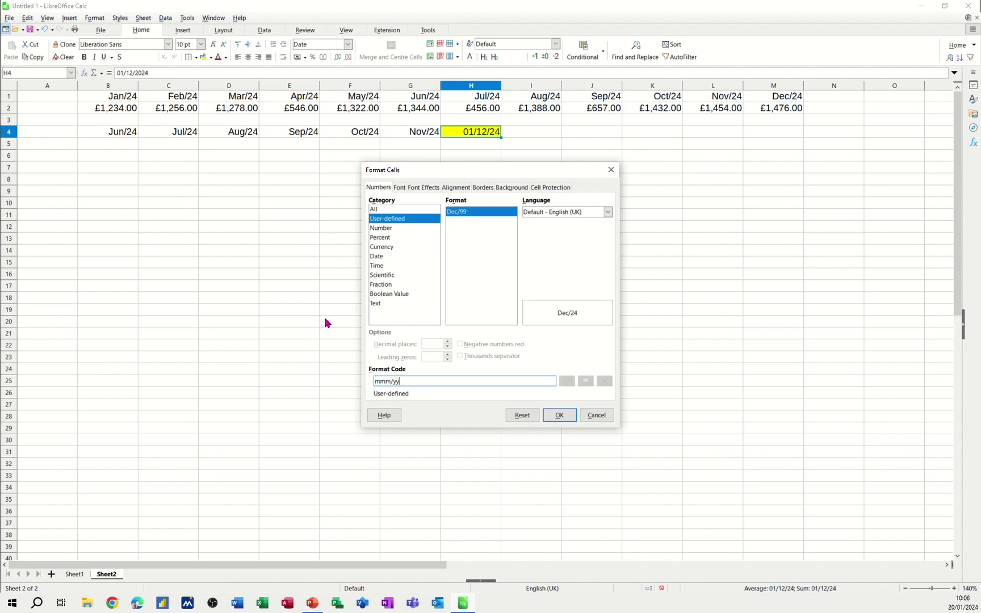
left_click(557, 415)
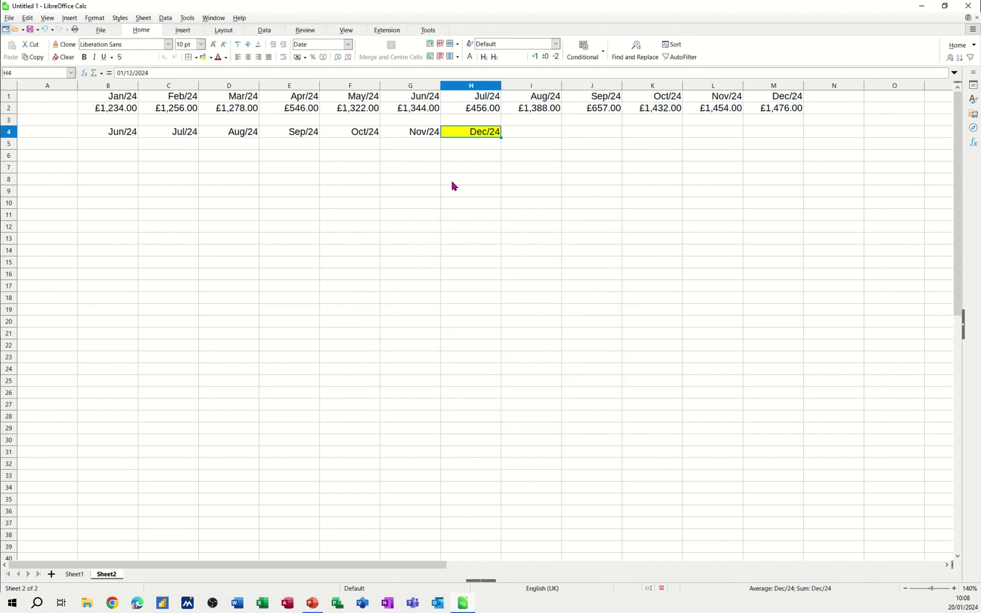
Enter =SUMIF(B1:M1,B4,B2:M2) in B5
left_click(113, 149)
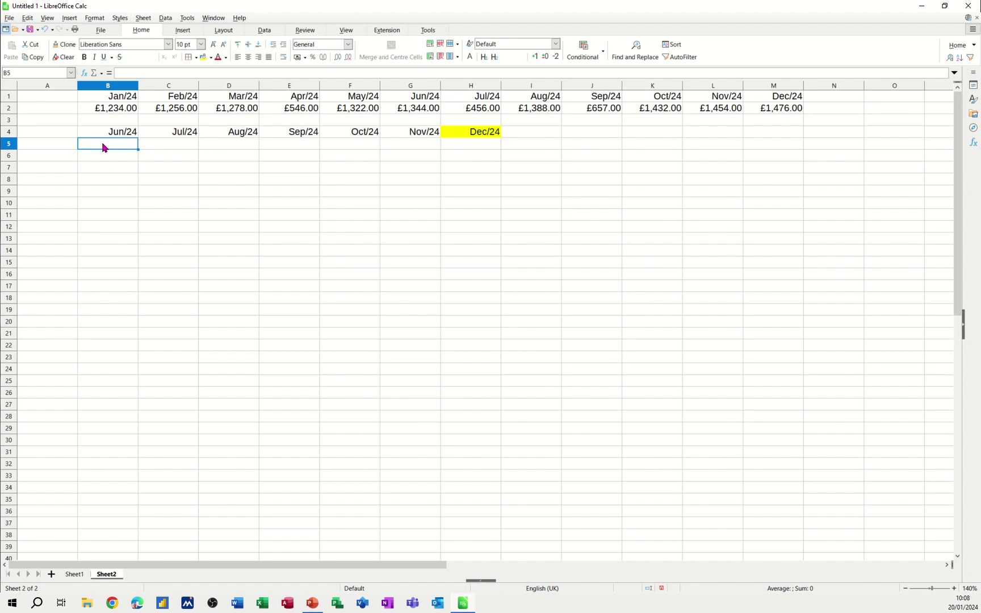
type("=sumi")
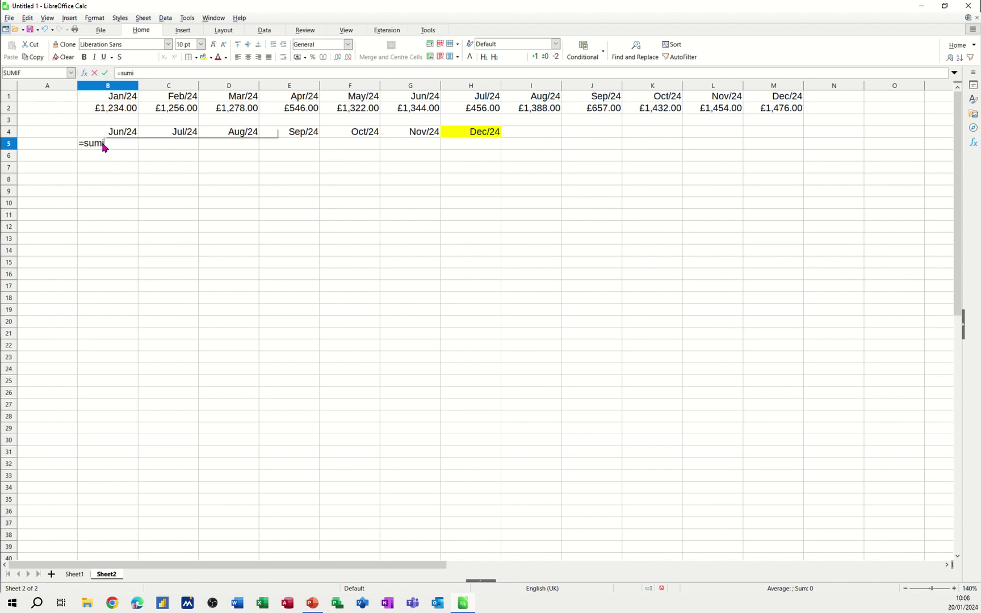
type("f(")
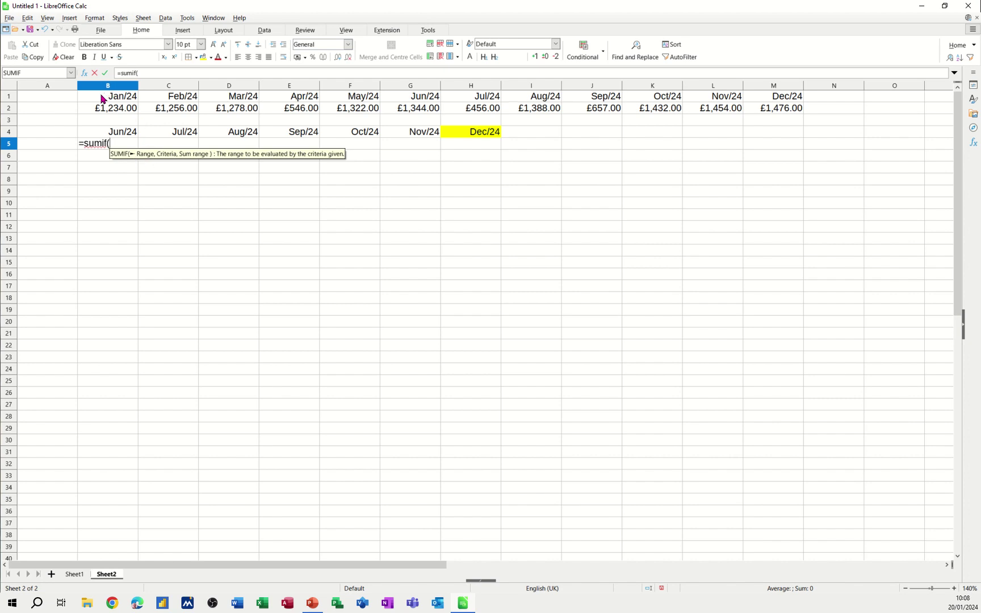
left_click_drag(96, 97, 775, 95)
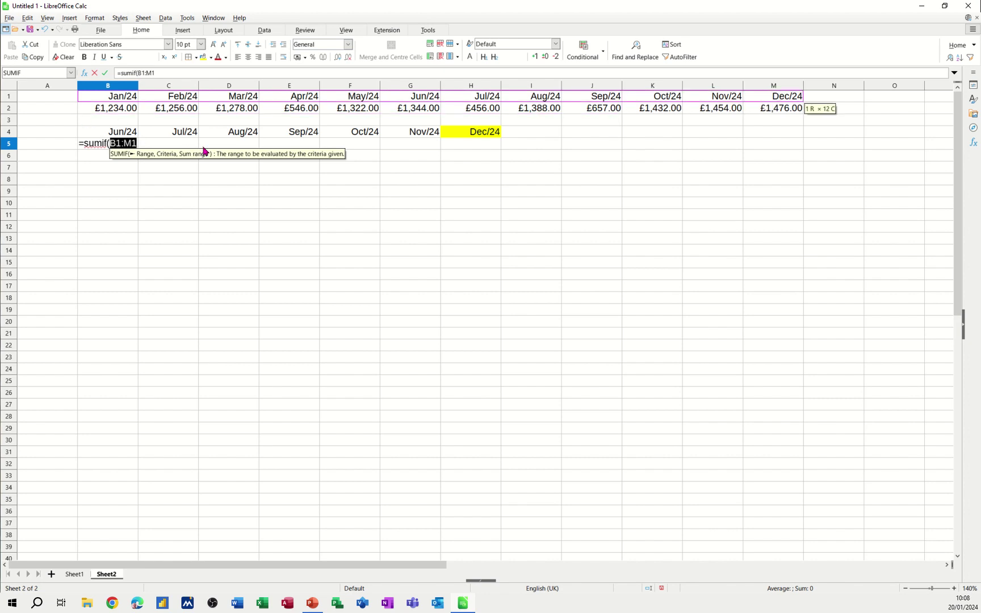
type(",")
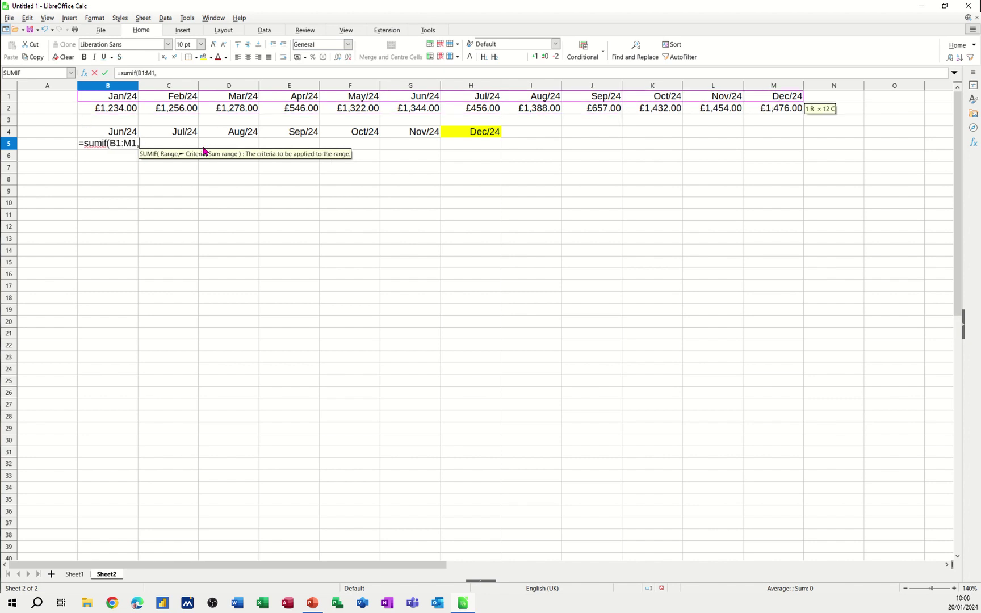
left_click(104, 135)
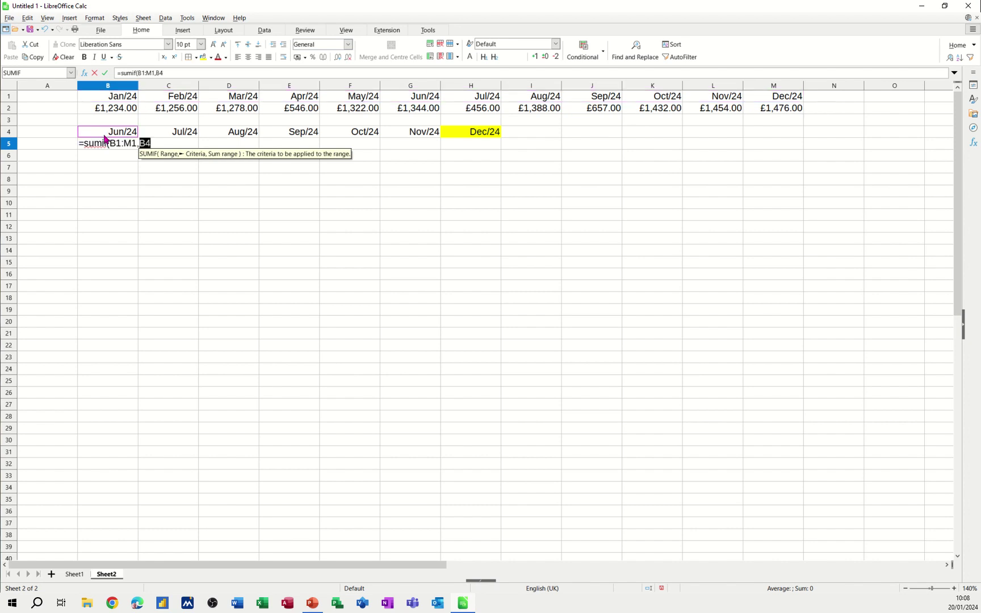
type(",")
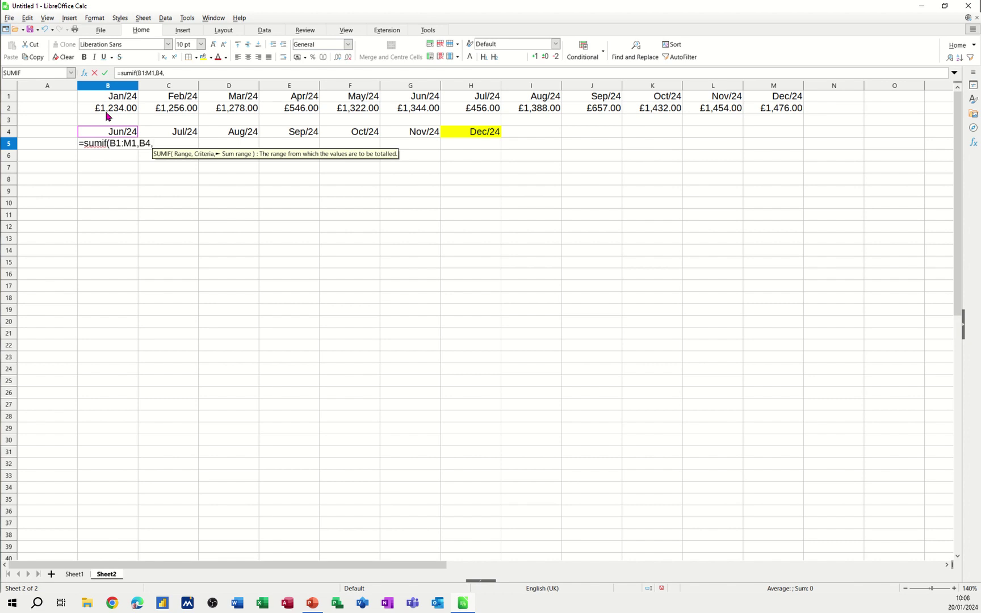
left_click_drag(104, 111, 758, 110)
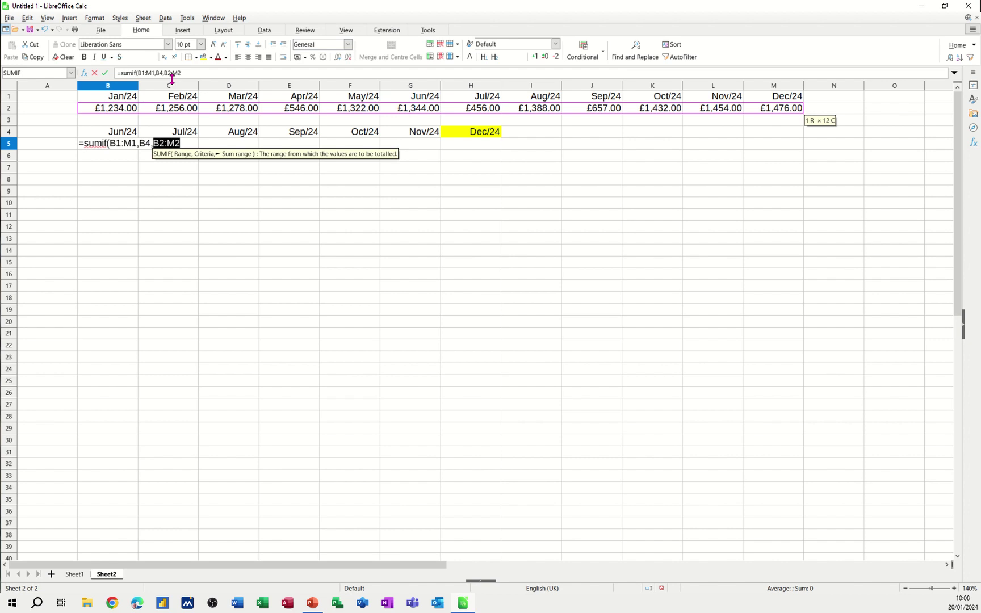
type(")")
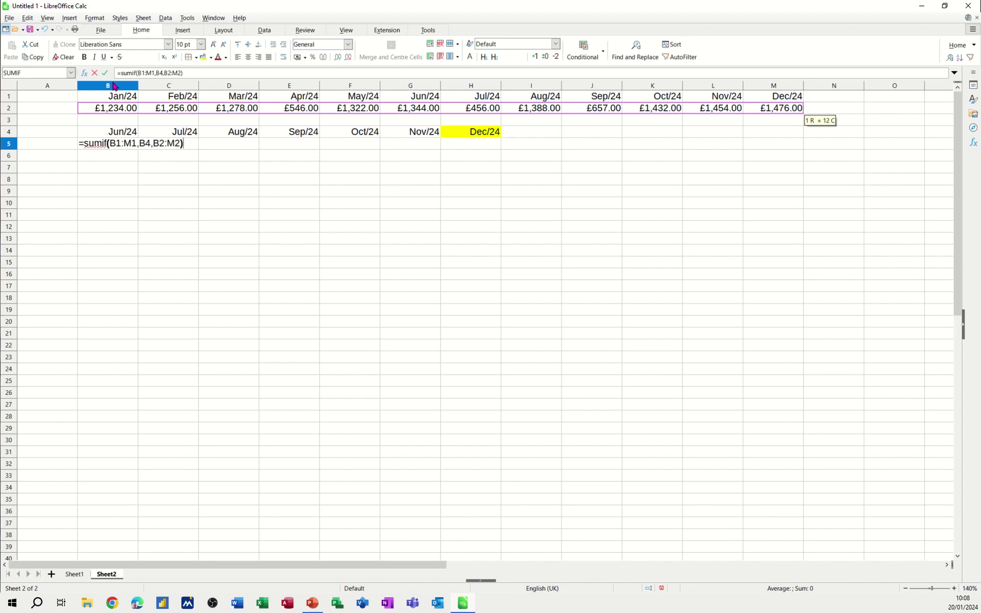
left_click(105, 73)
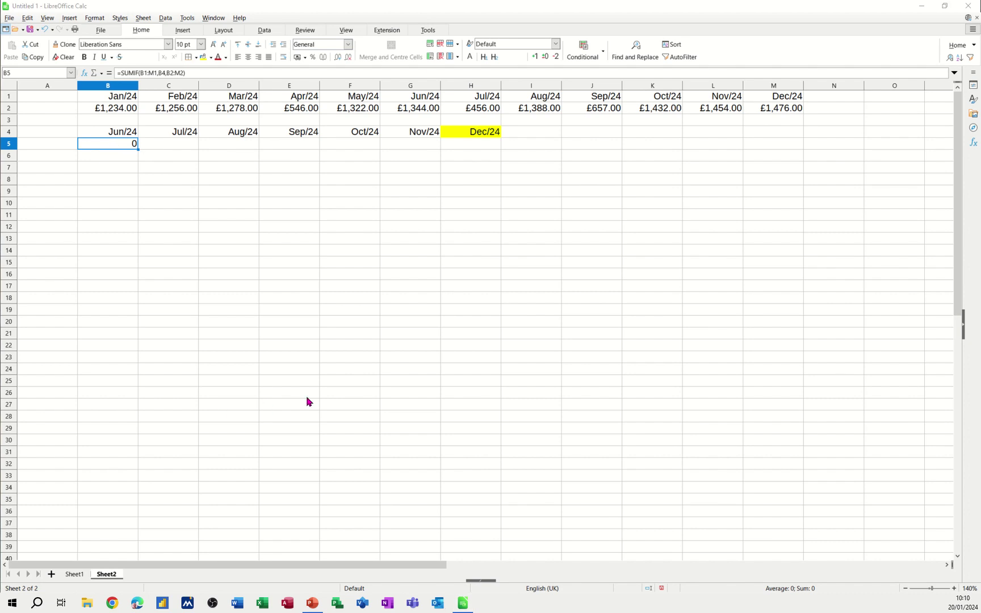
Replace L1 with =EOMONTH(M1,-1) and copy it left across B1:L1
left_click(113, 133)
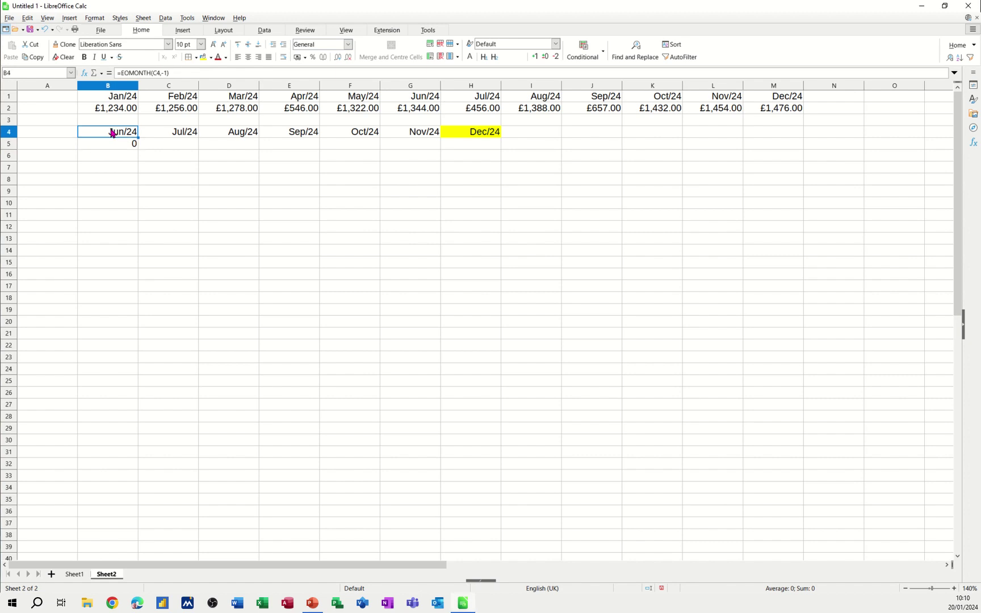
left_click(118, 100)
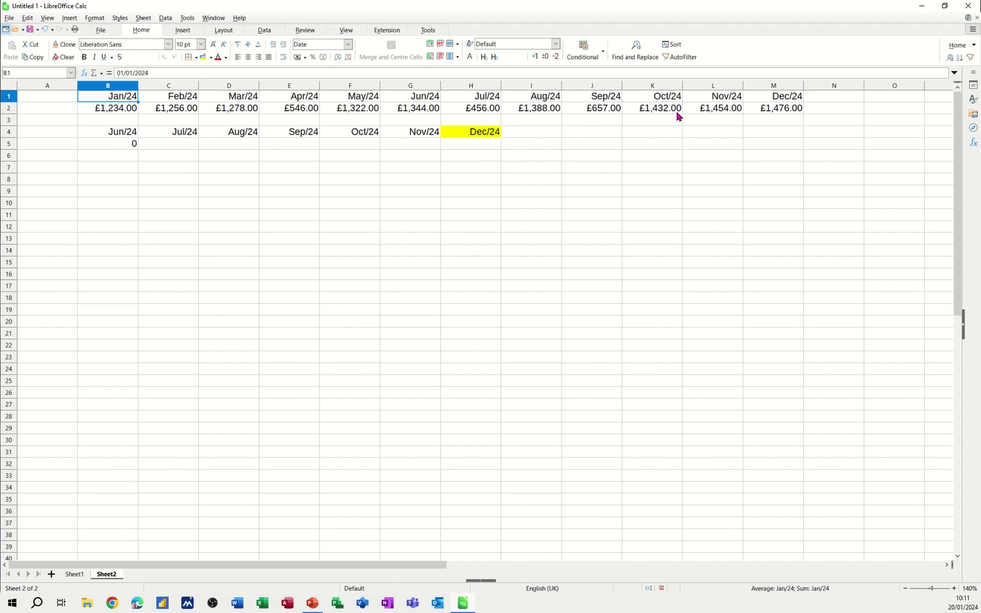
left_click(715, 100)
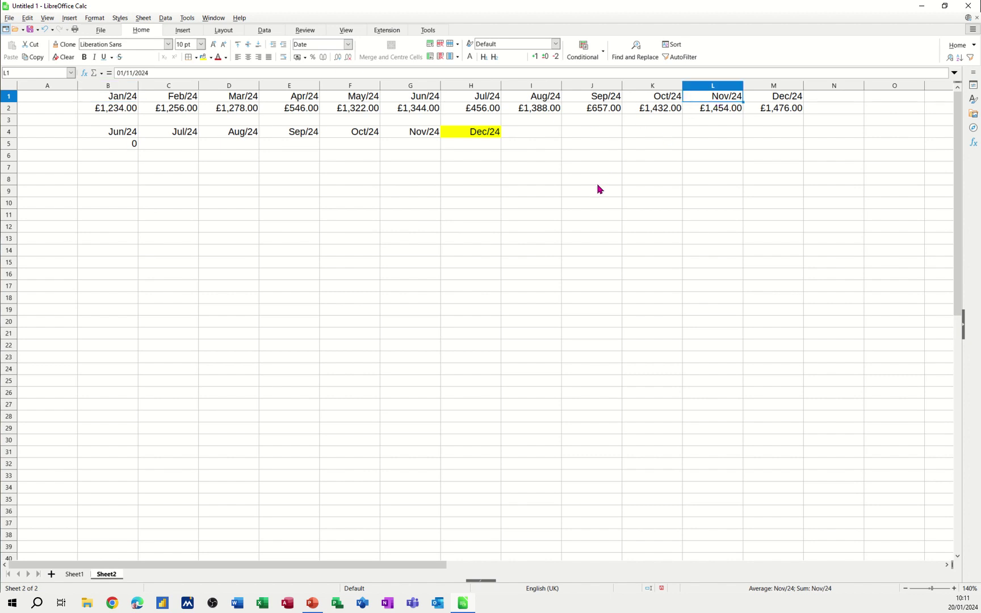
type("=")
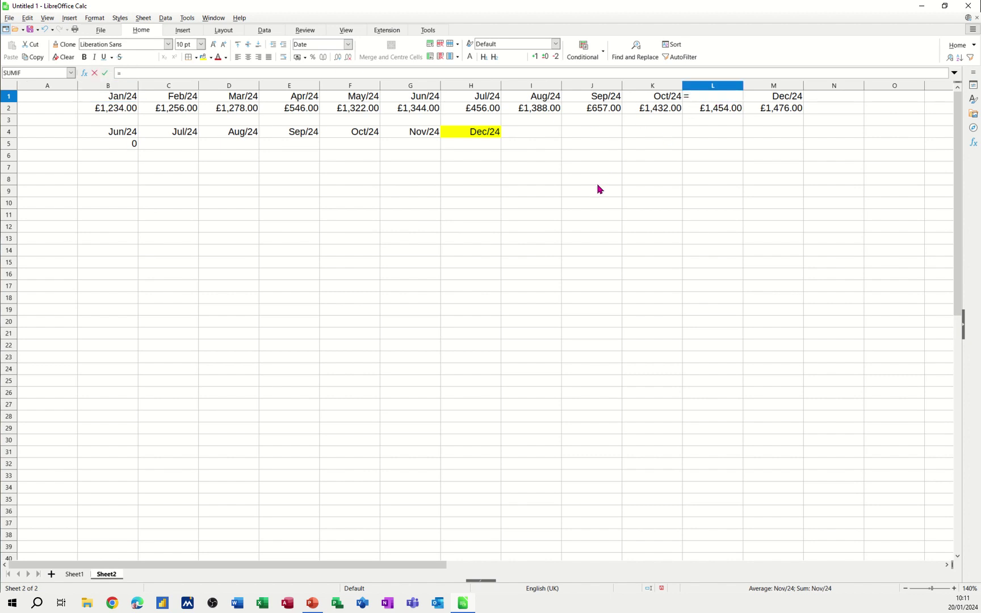
type("eomonth(")
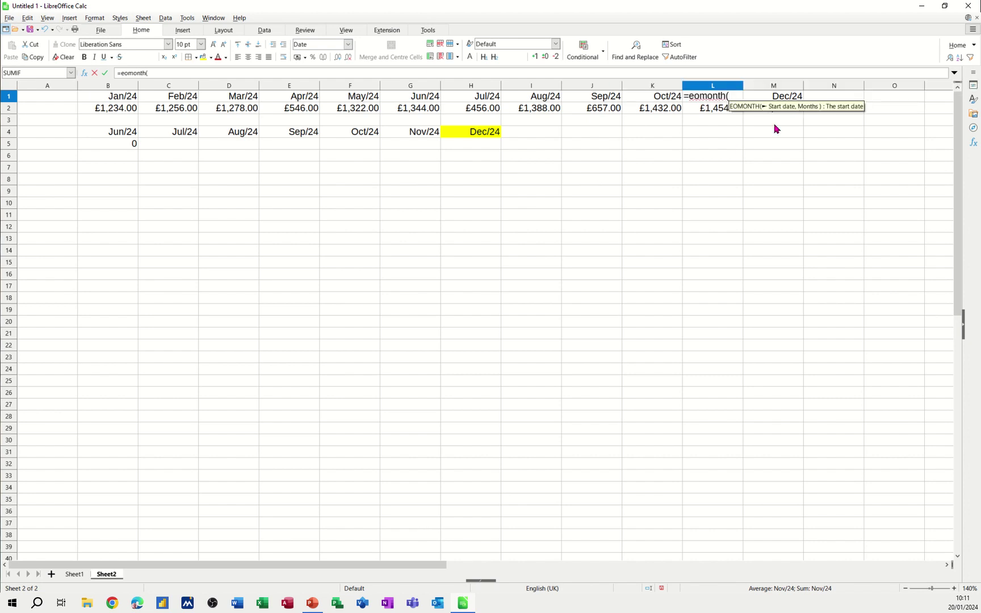
left_click(778, 98)
type(",-1")
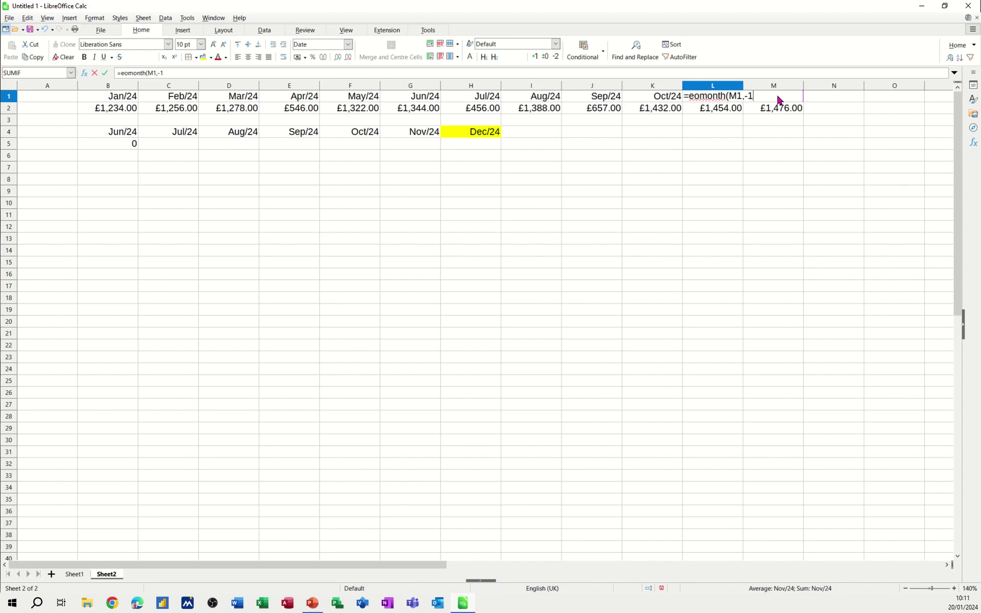
left_click(103, 76)
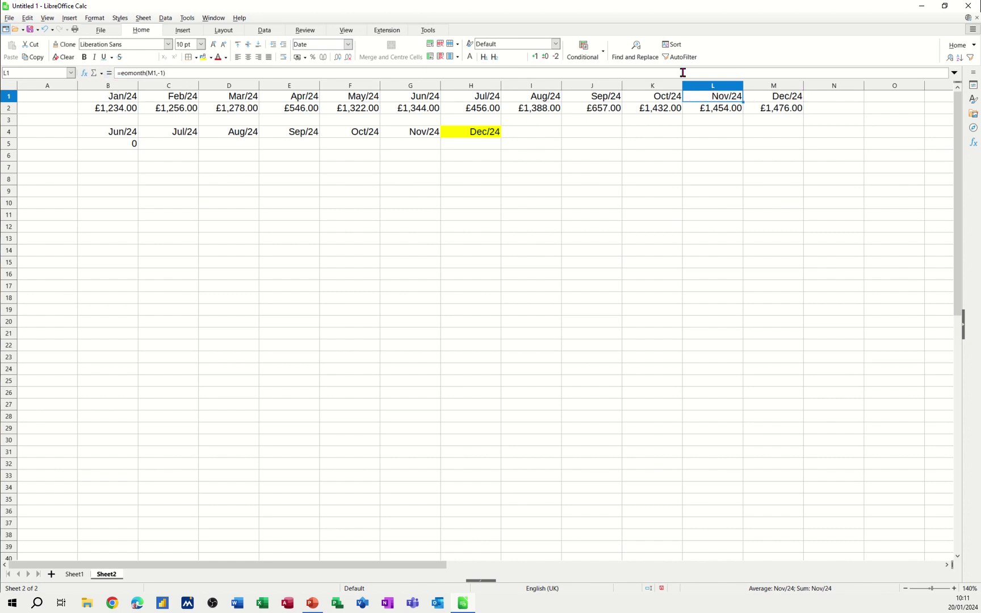
left_click_drag(743, 102, 103, 96)
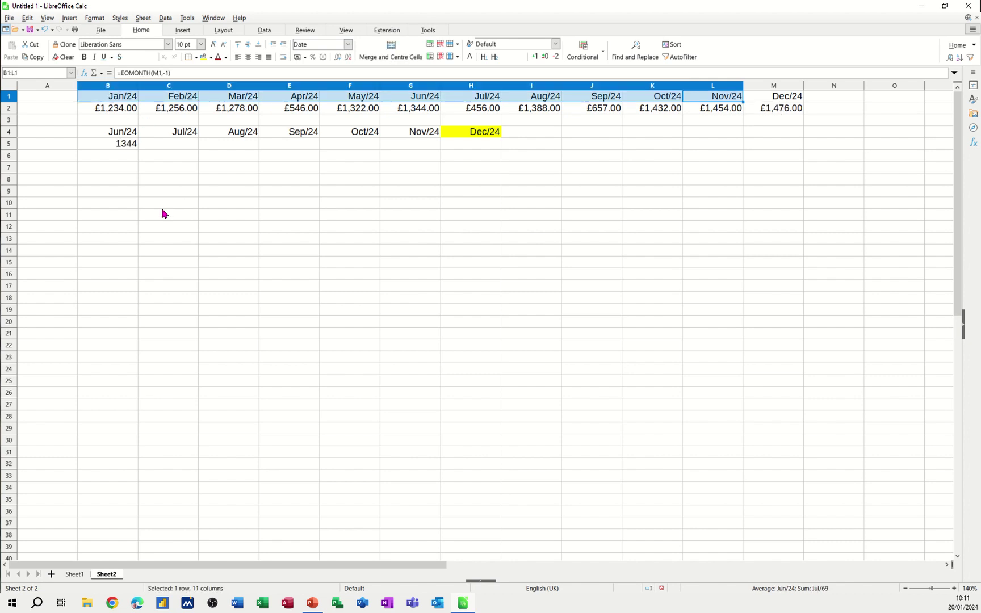
Format row 5 as currency and copy B5's SUMIF across B5:G5
left_click(9, 148)
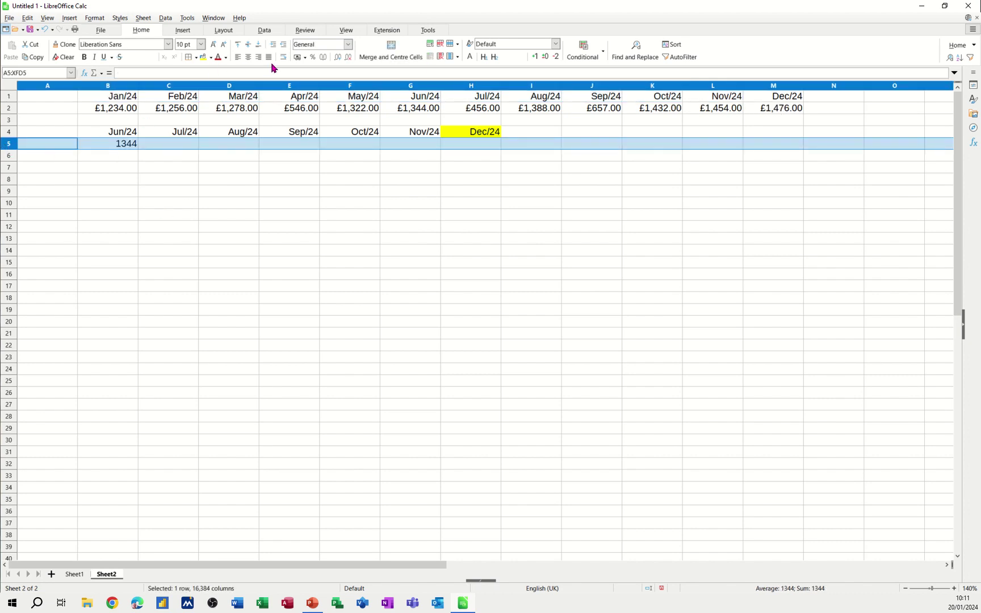
left_click(295, 60)
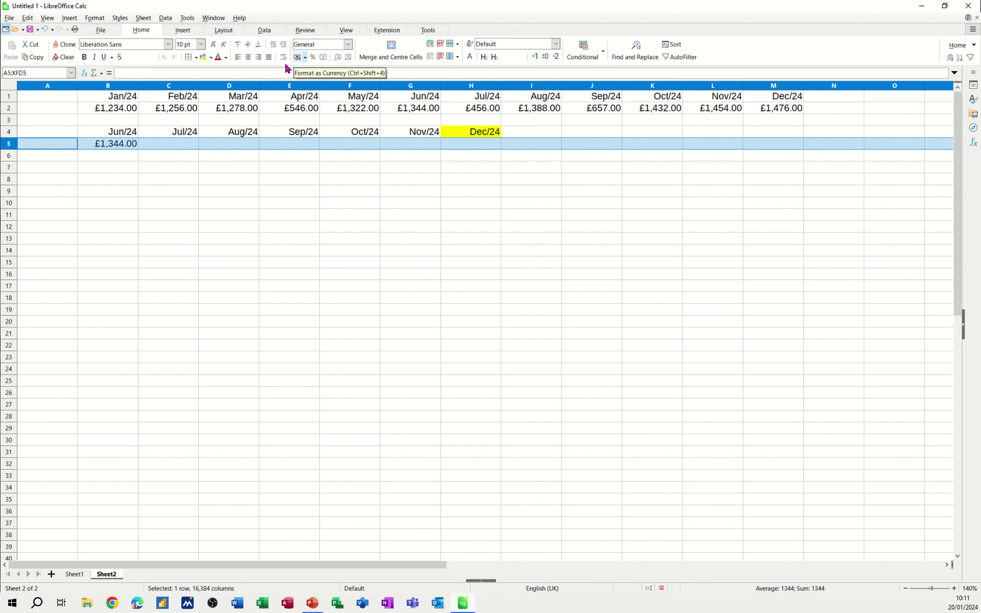
left_click(127, 153)
left_click_drag(135, 150, 423, 149)
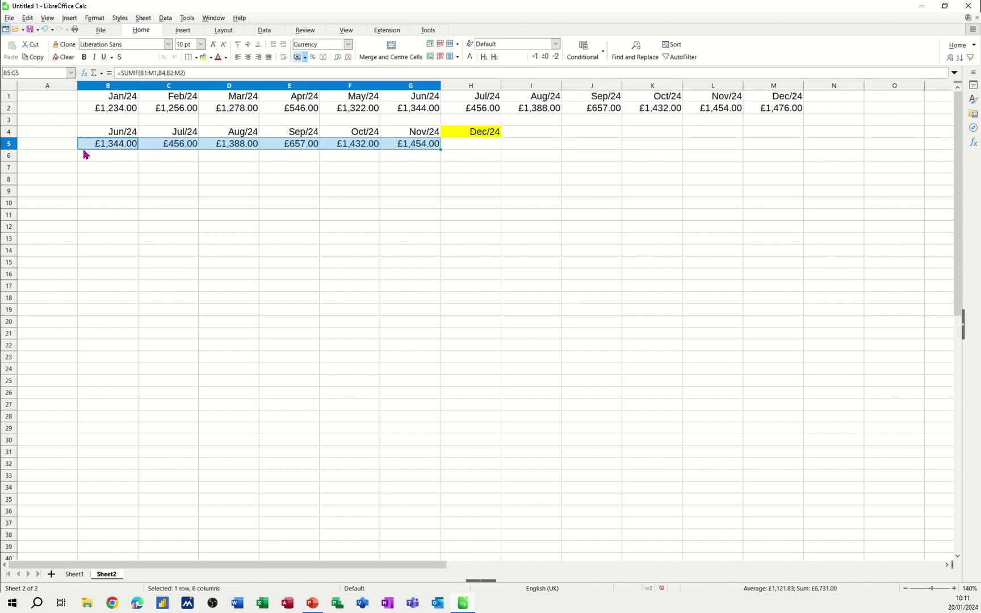
Change the trigger date in H4 to Nov/24
left_click(480, 132)
type("N")
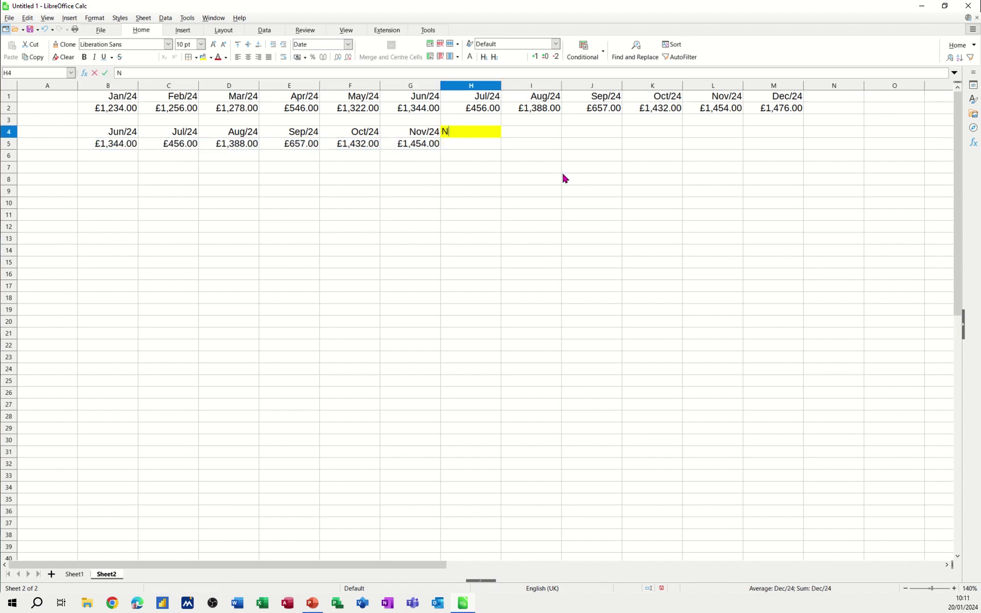
type("ov/24")
key("Return")
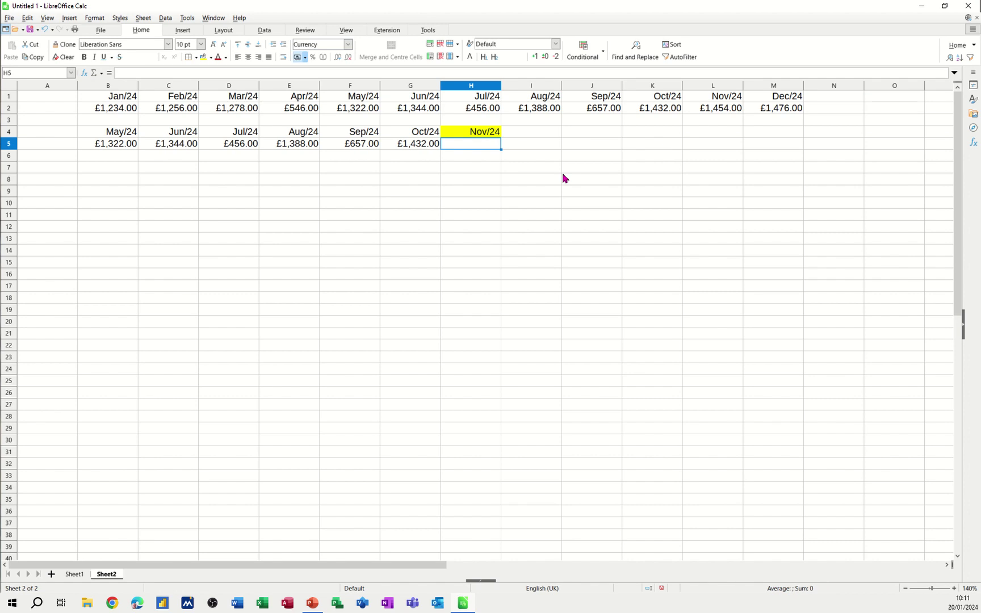
Insert a default column chart of B4:G5 and move it below the table
left_click_drag(113, 132, 403, 145)
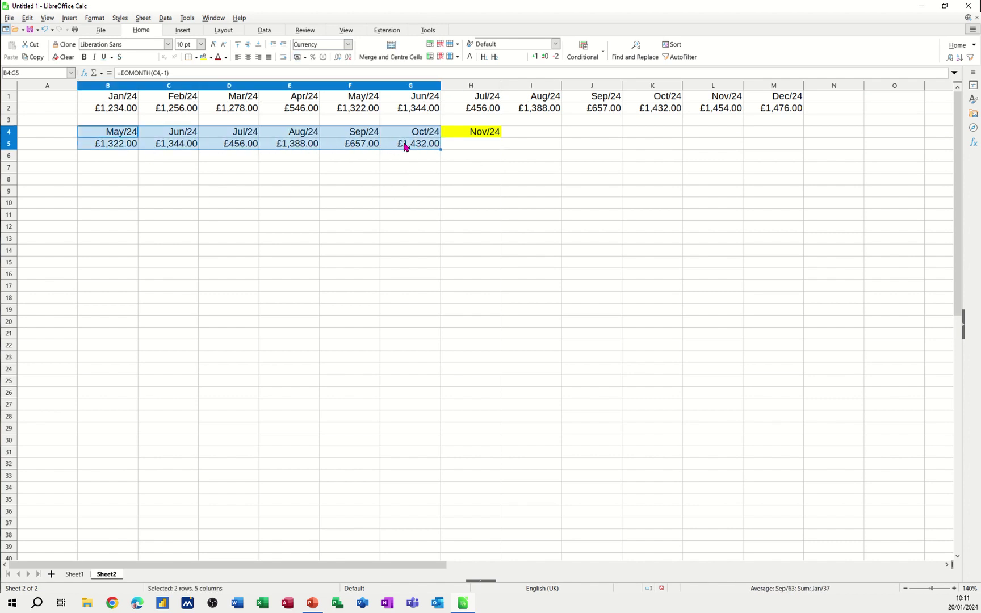
left_click(181, 31)
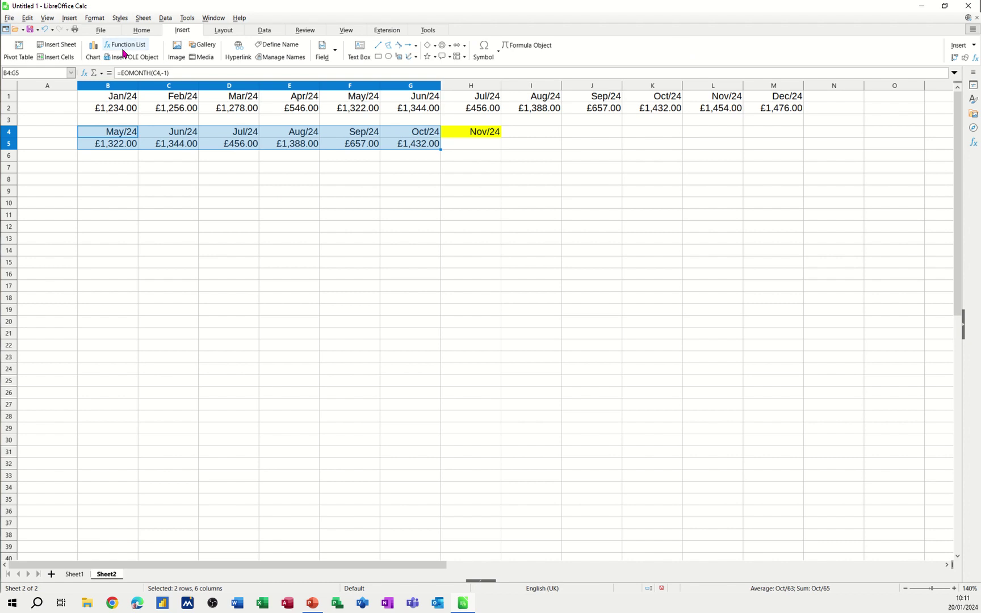
left_click(93, 49)
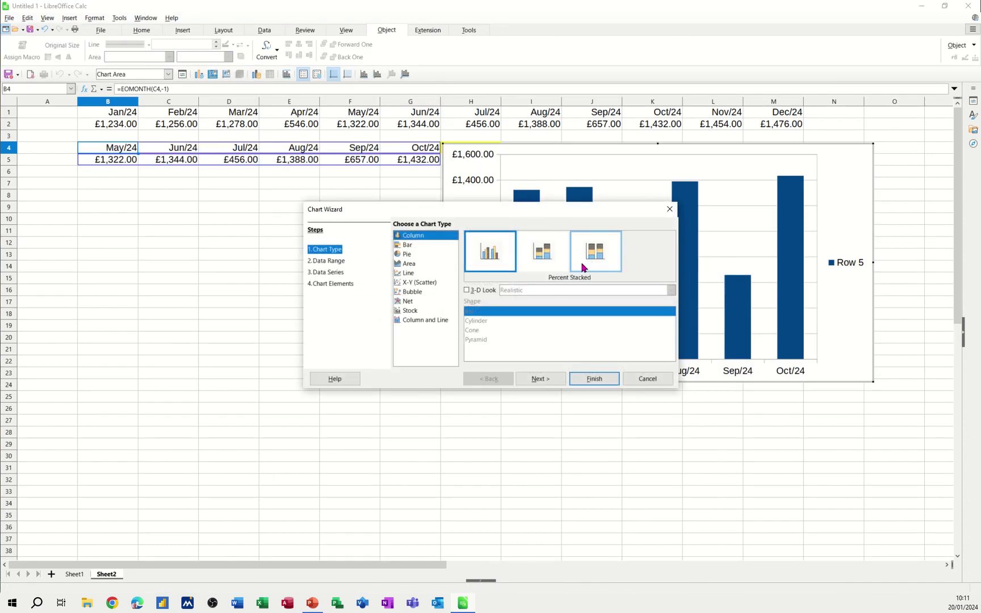
left_click(595, 383)
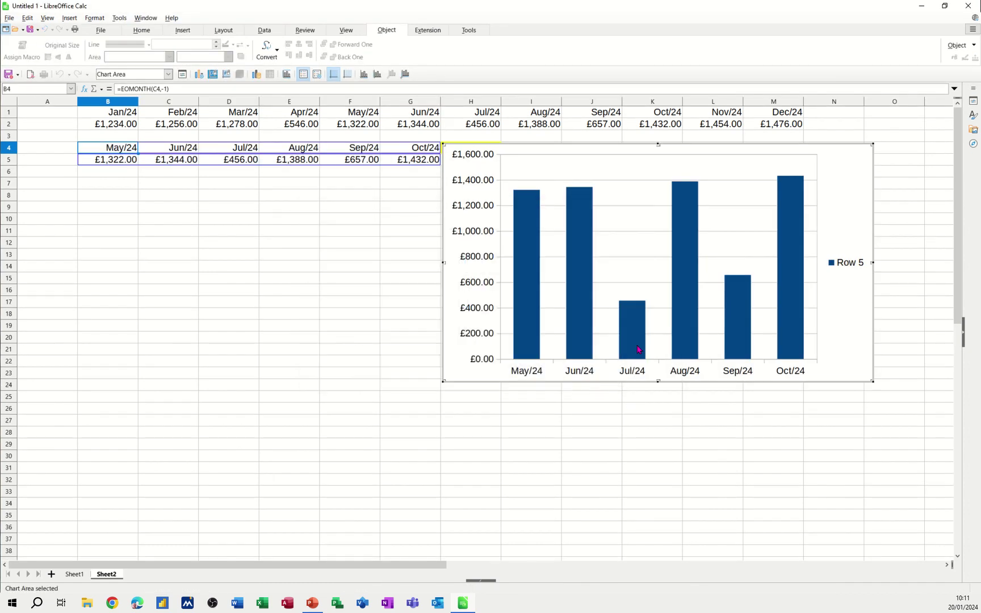
left_click(899, 162)
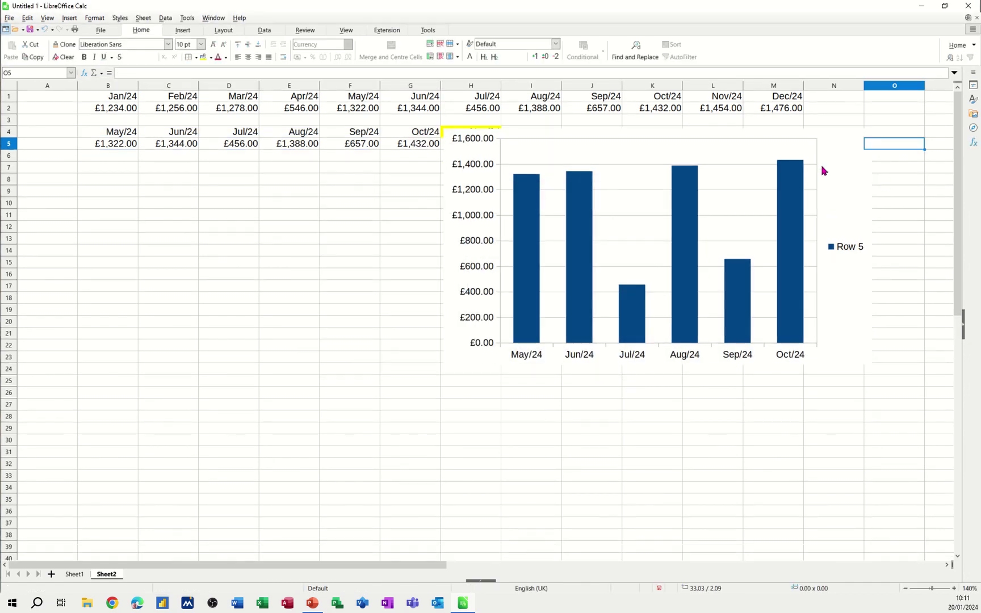
left_click(852, 138)
left_click_drag(852, 138, 485, 178)
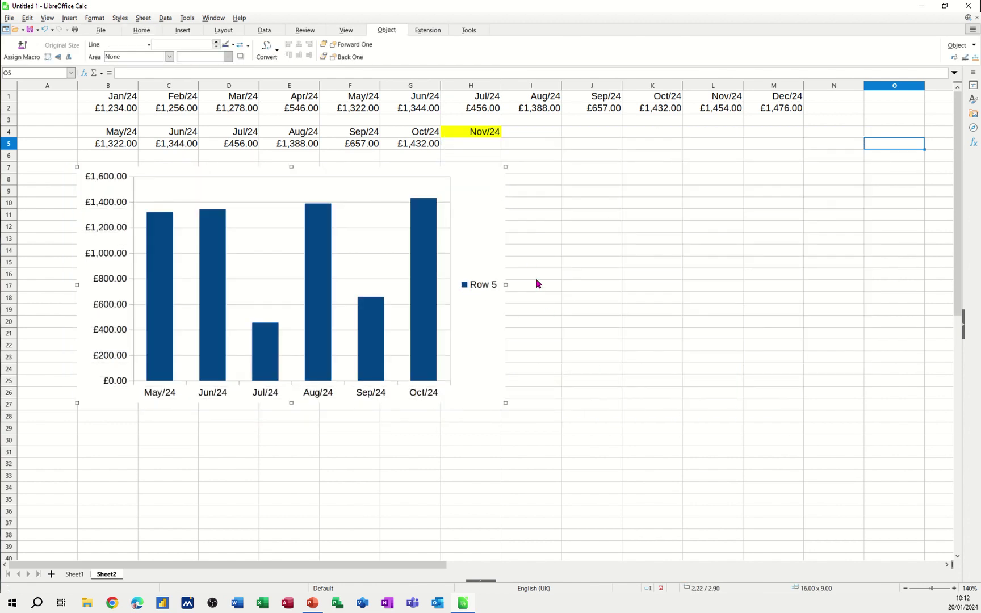
Delete the chart legend and add data labels to every bar
double_click(482, 285)
left_click(479, 299)
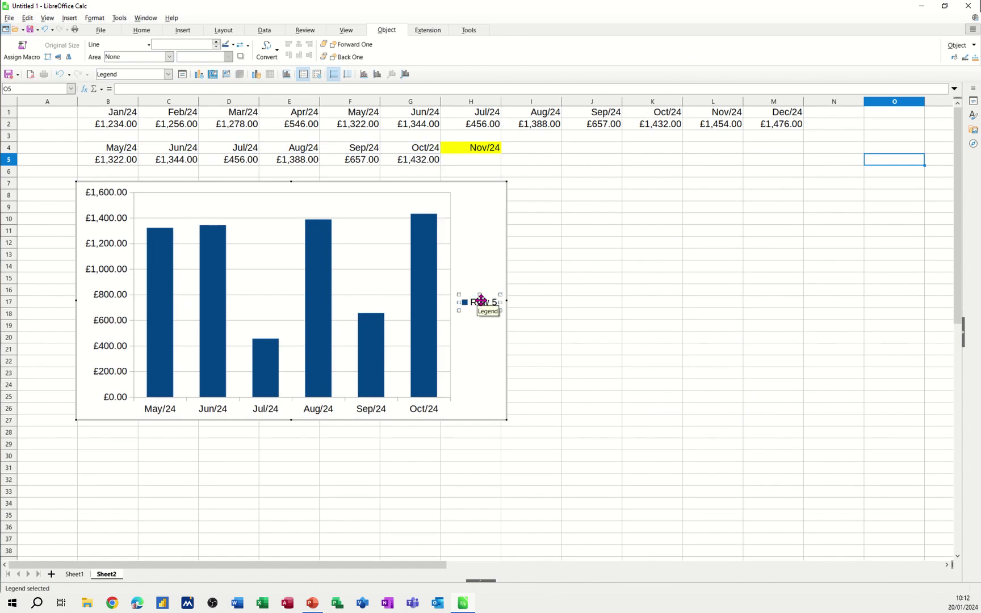
key("Delete")
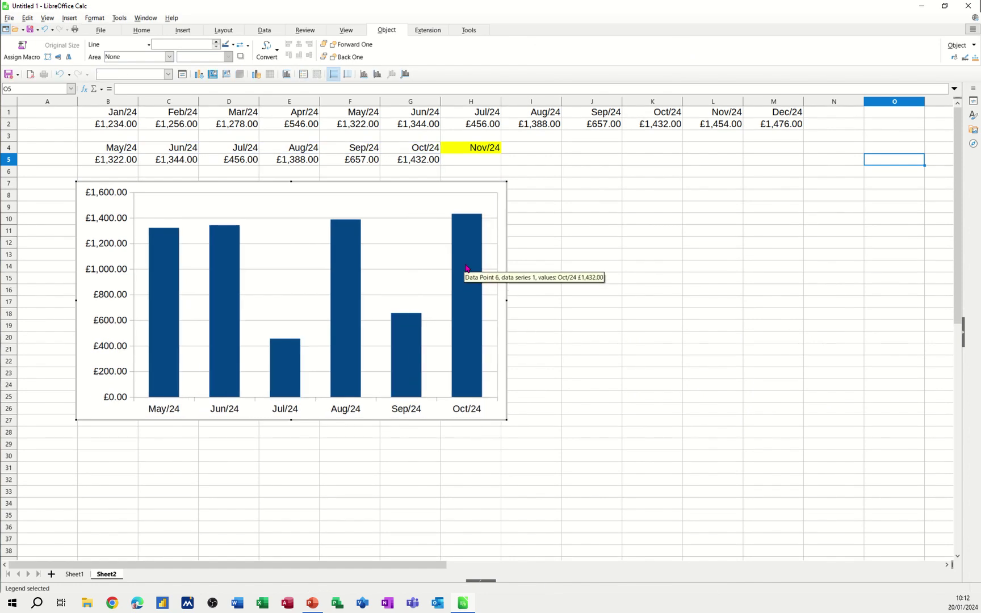
right_click(465, 266)
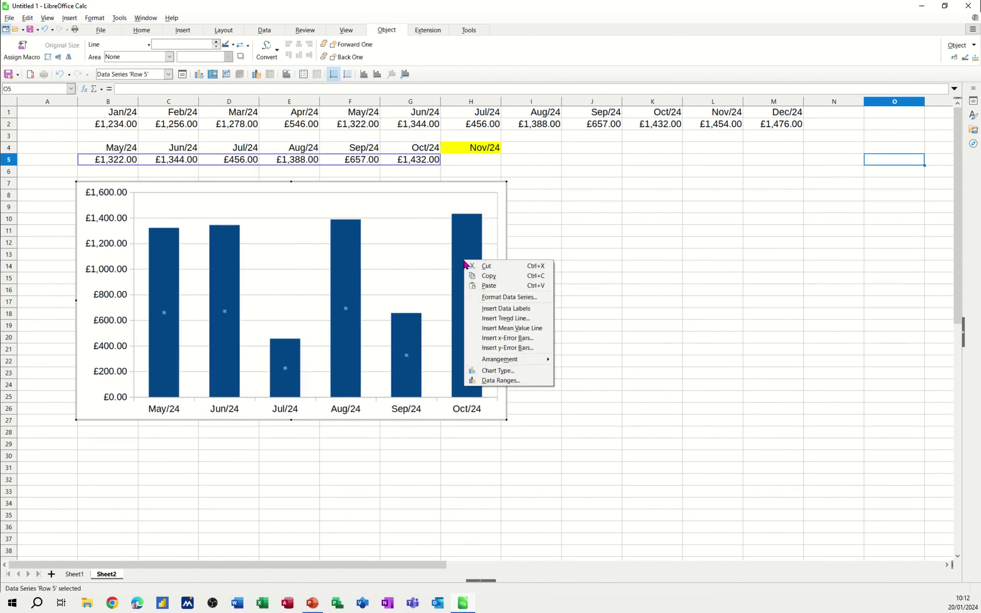
left_click(482, 309)
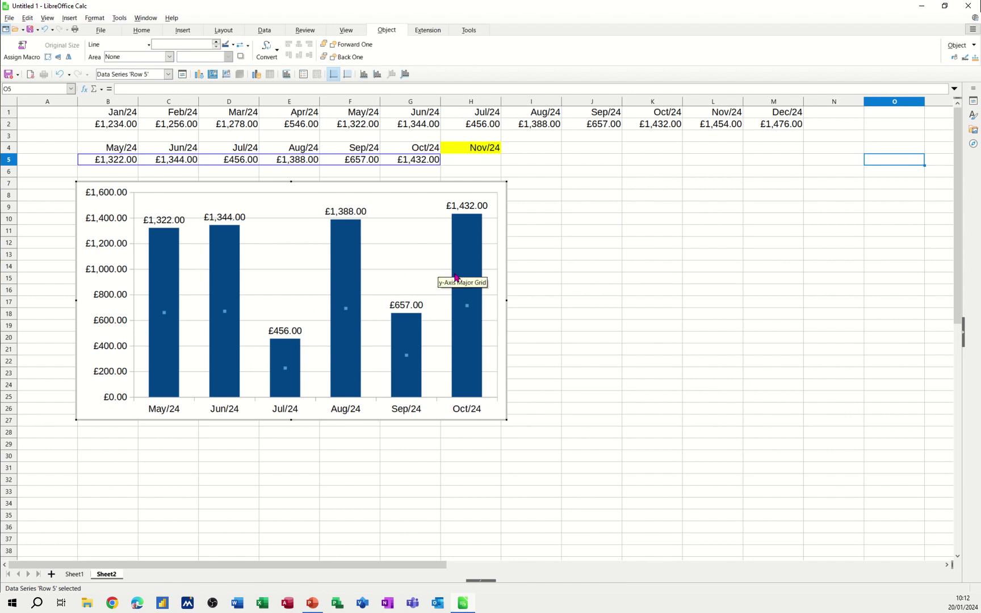
left_click(543, 262)
left_click(495, 134)
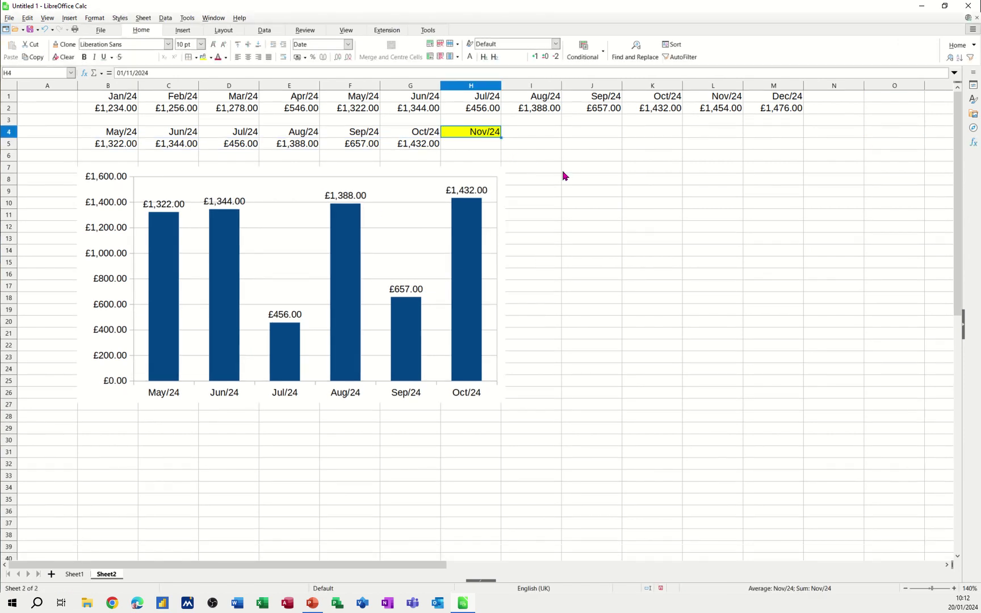
Enter Aug/24 as the trigger date in H4 and change Jun/24 sales in G2 to 222
type("Aug")
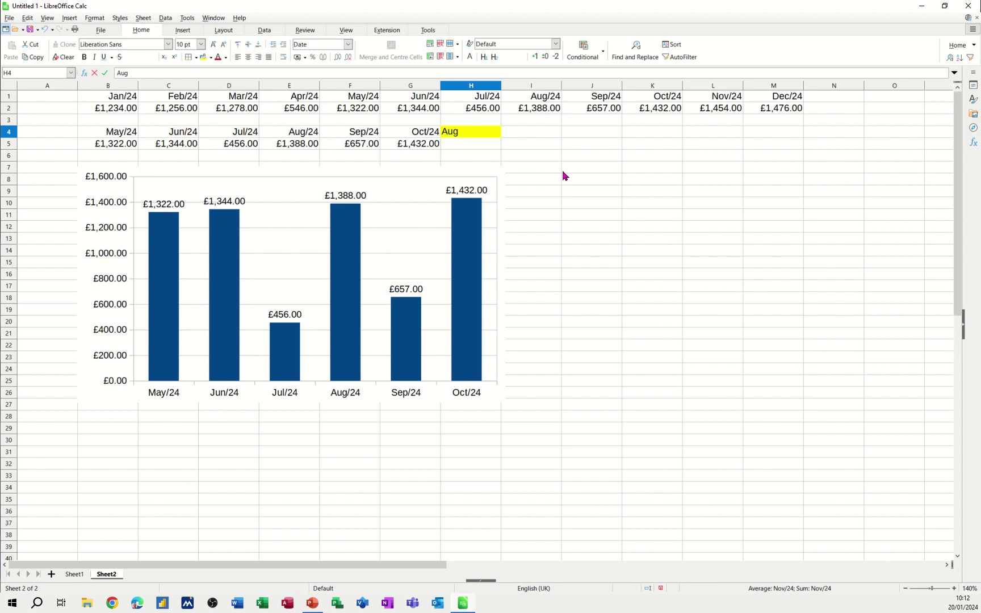
type("/24")
key("Return")
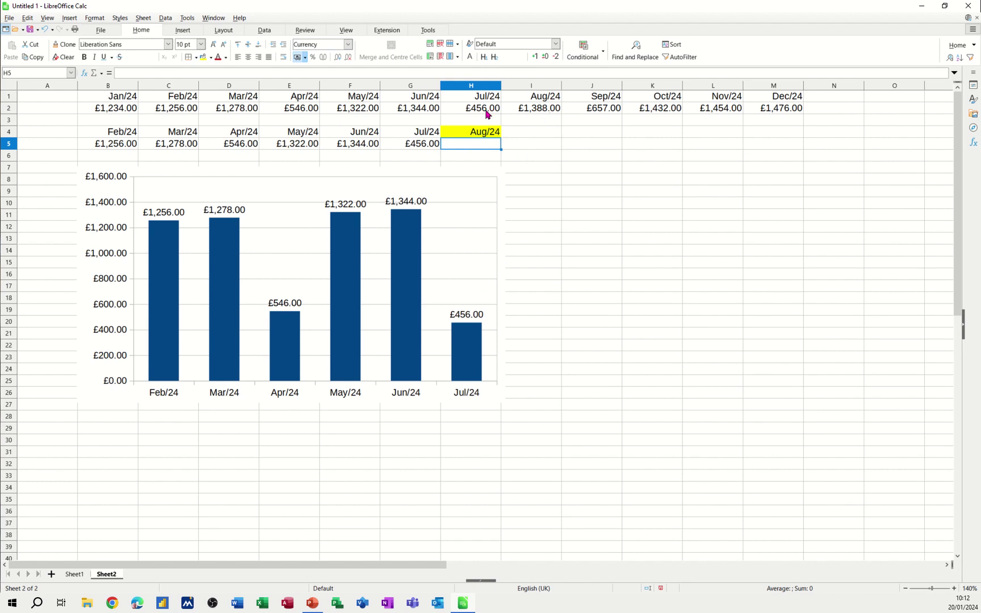
left_click(426, 112)
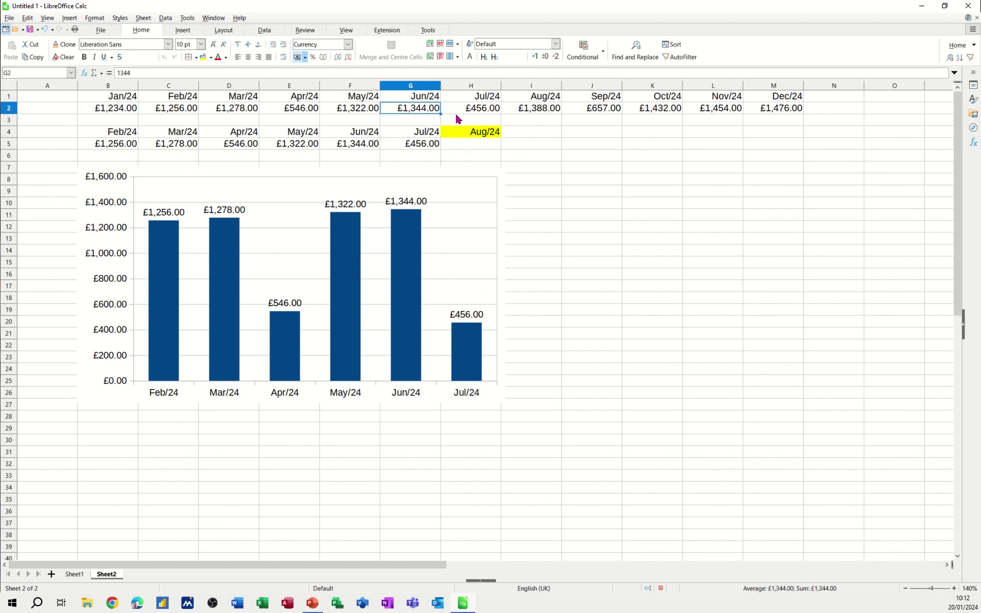
type("222")
left_click(565, 169)
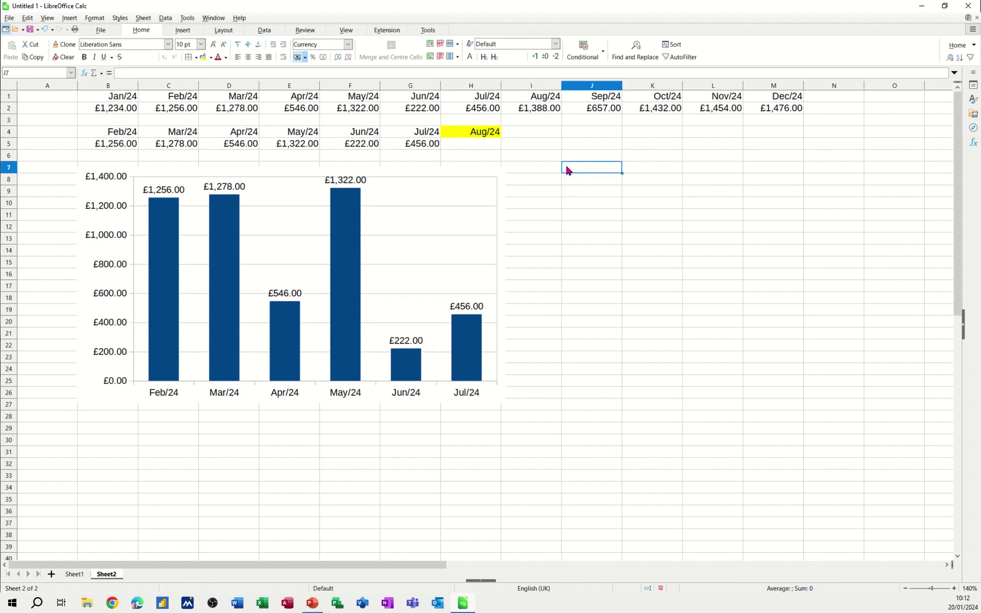